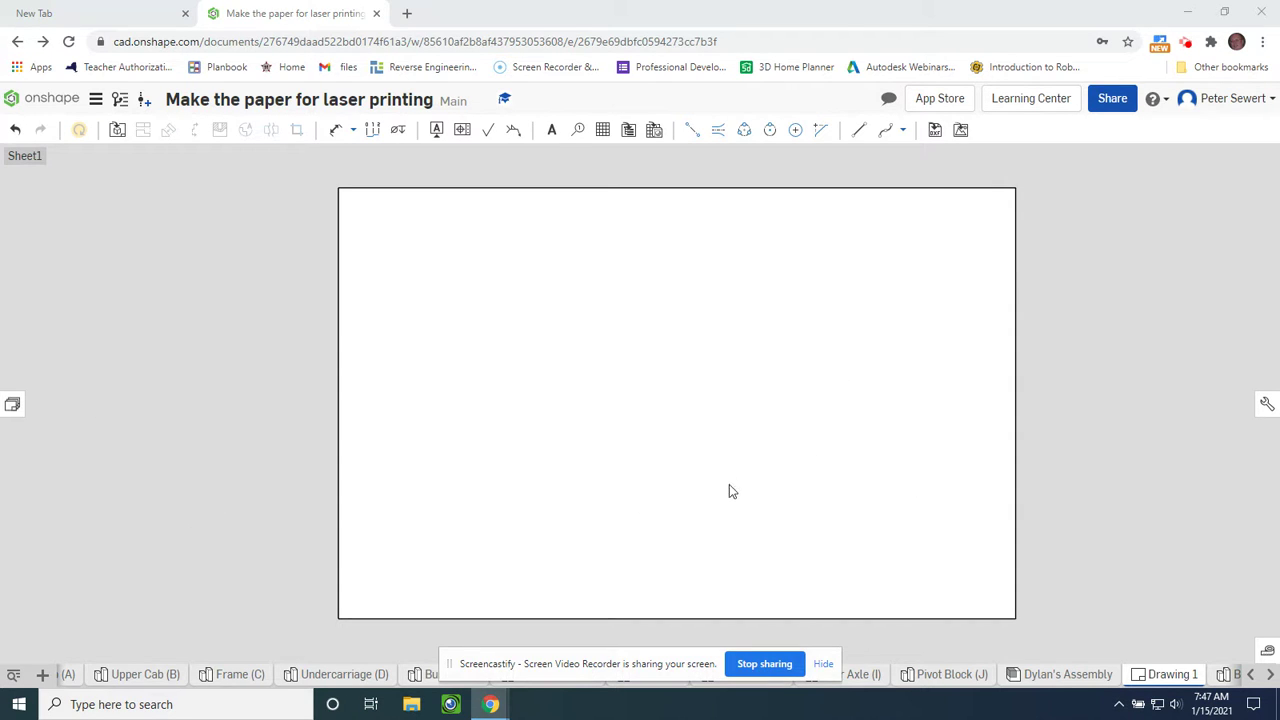
Create a new drawing from the ANSI_D_INCH.dwt template with no views, skipping the initial view insertion.
click(45, 678)
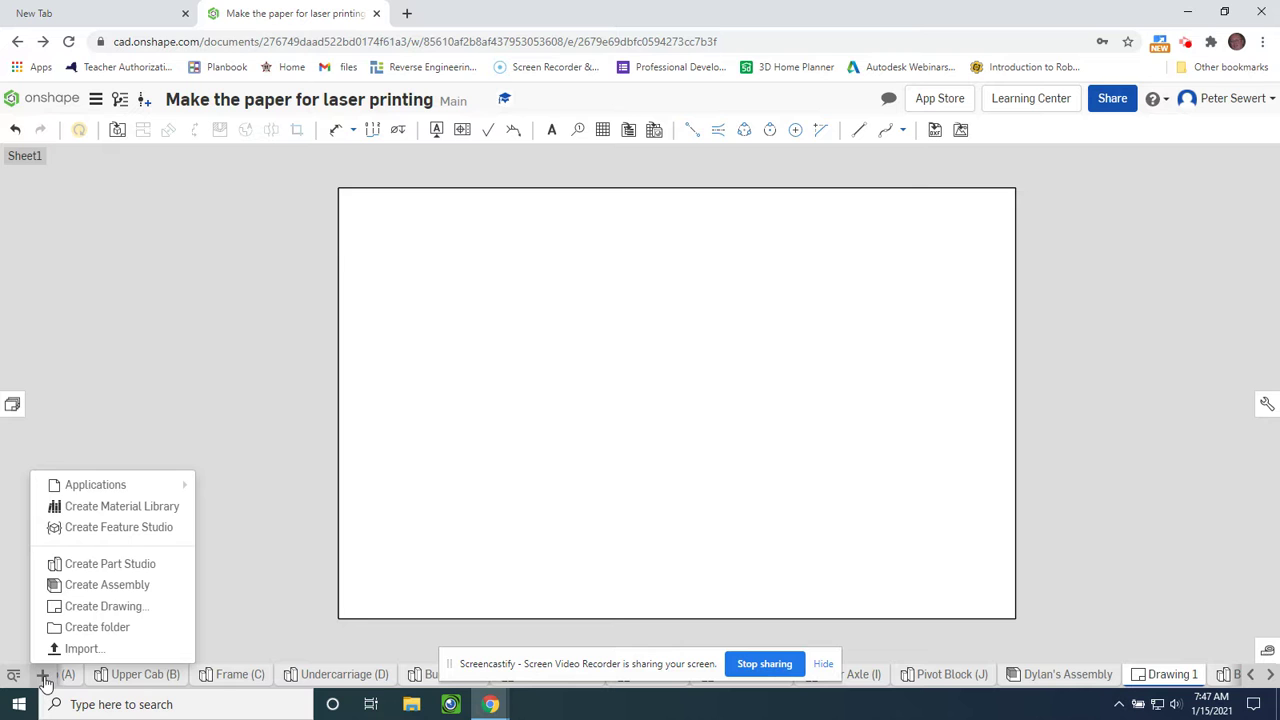
click(88, 606)
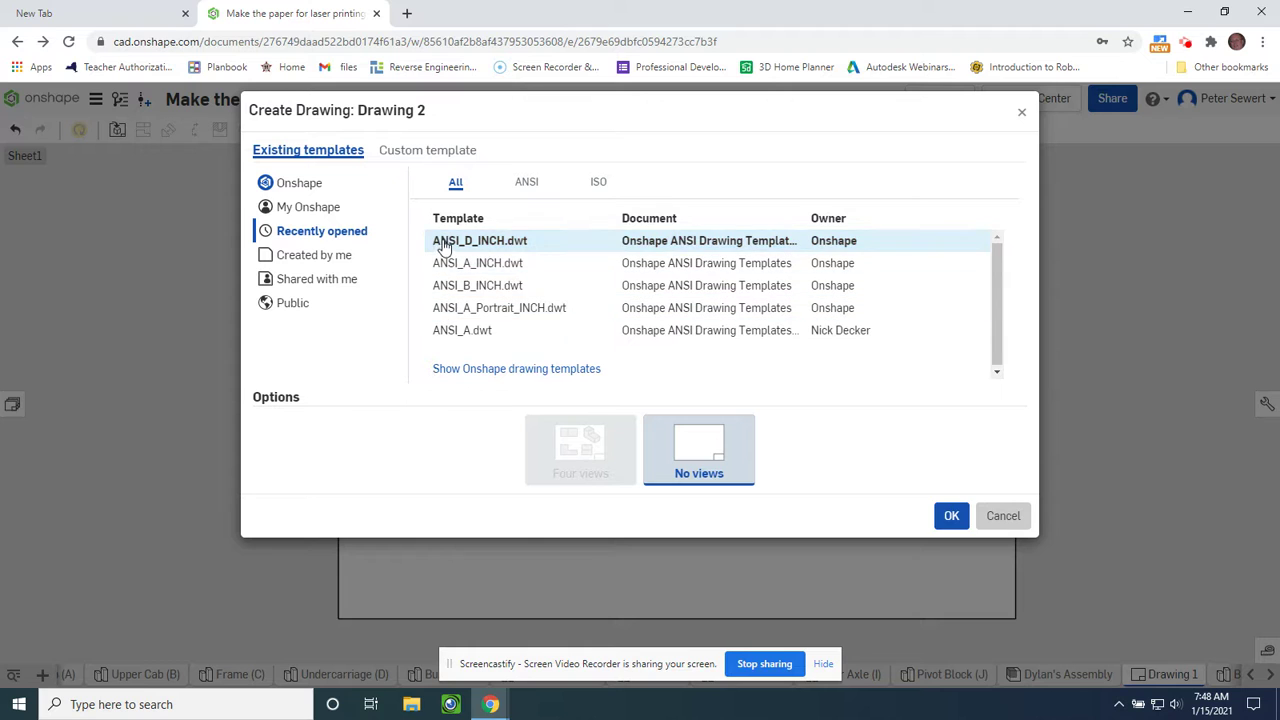
click(446, 249)
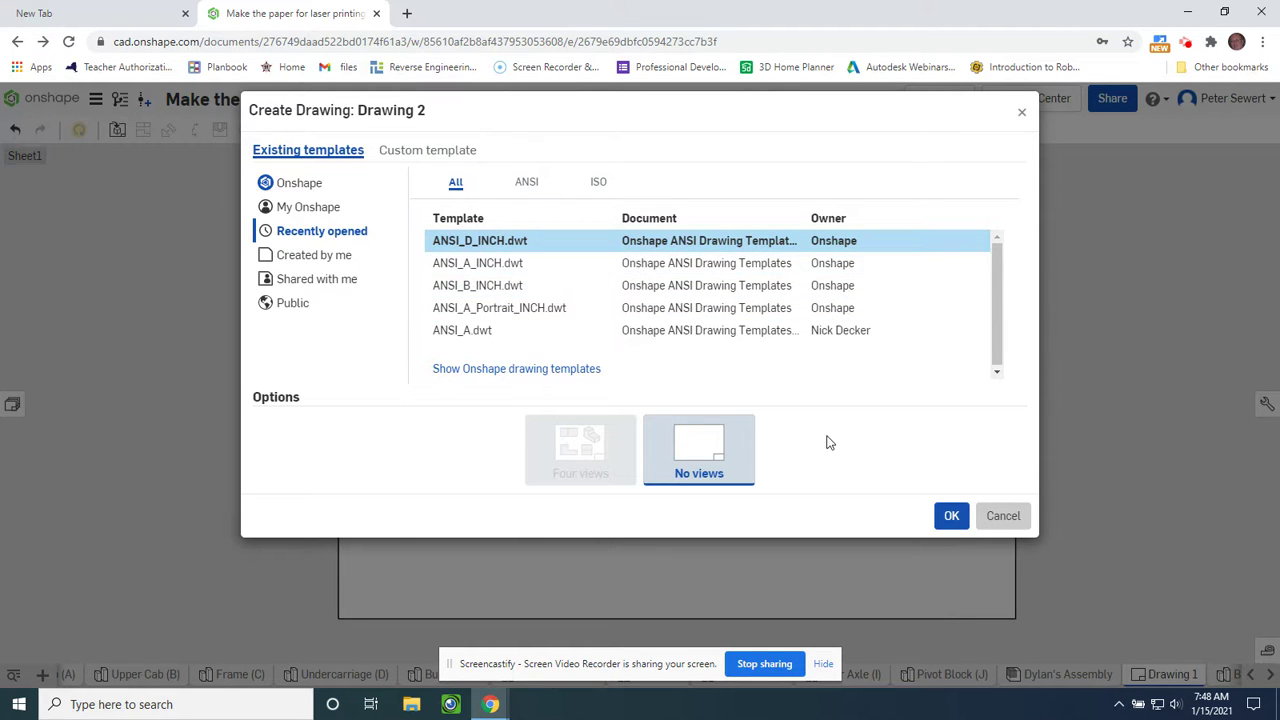
click(953, 518)
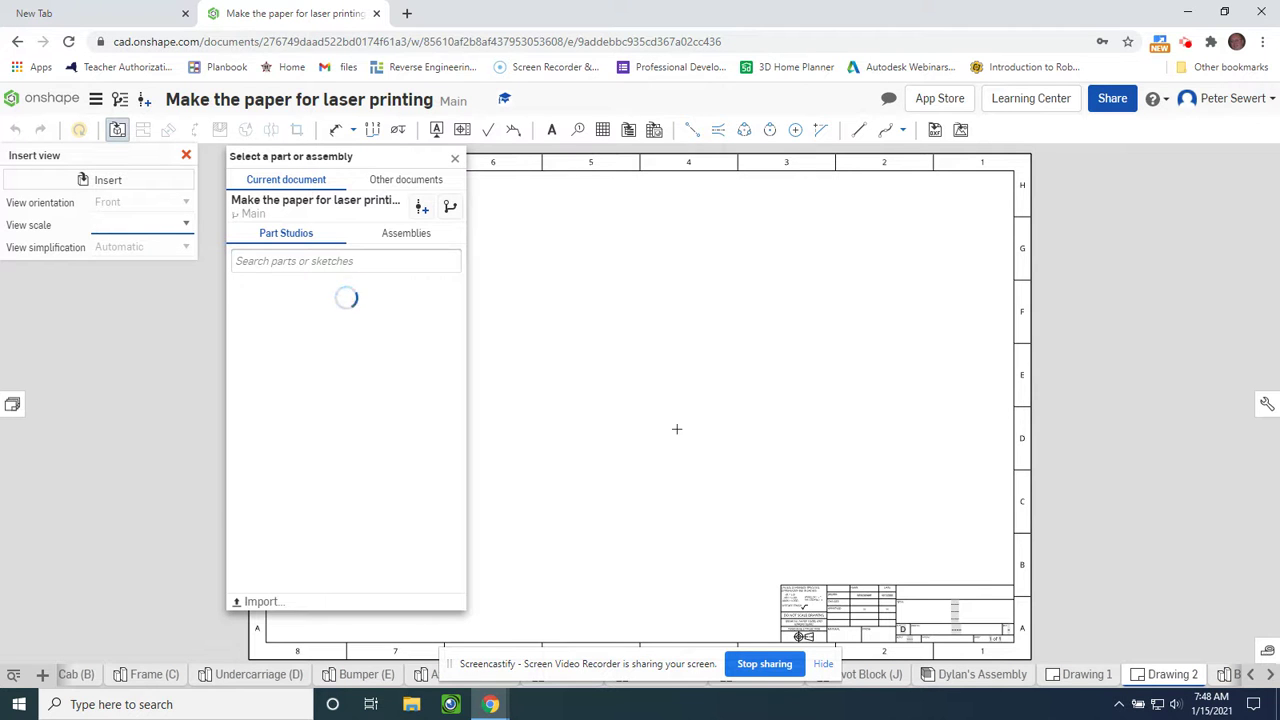
click(455, 159)
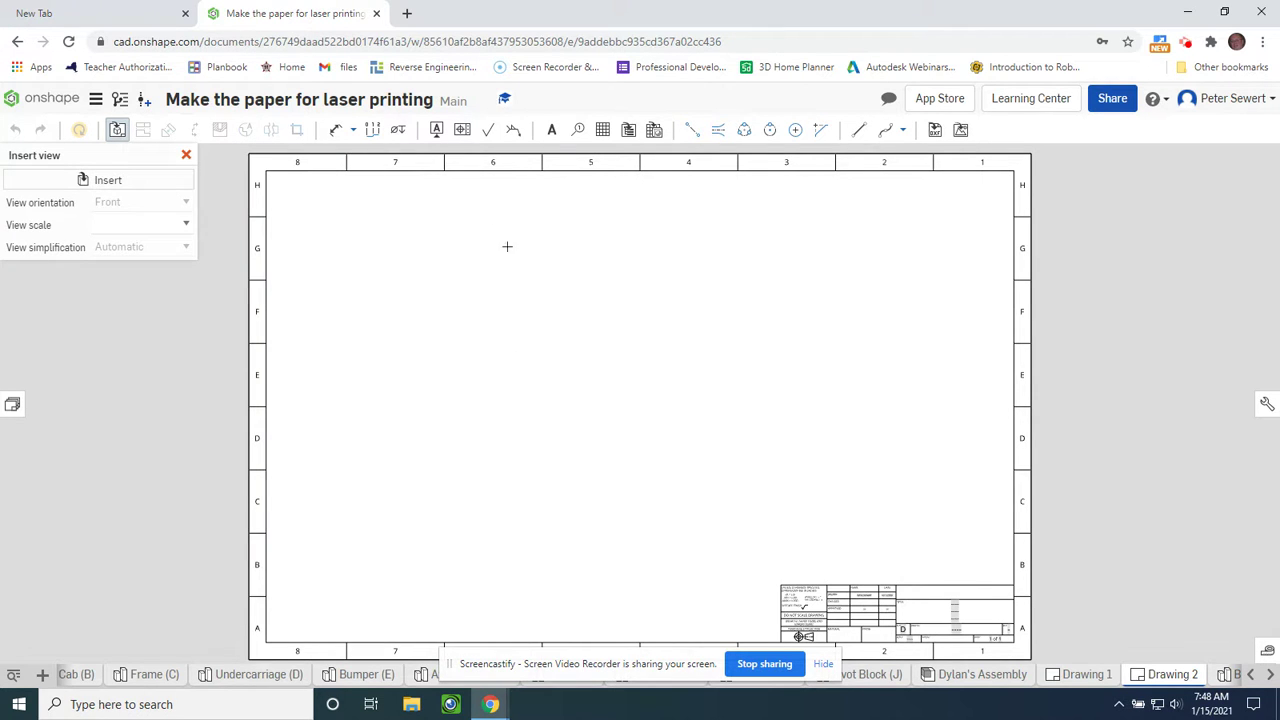
click(186, 156)
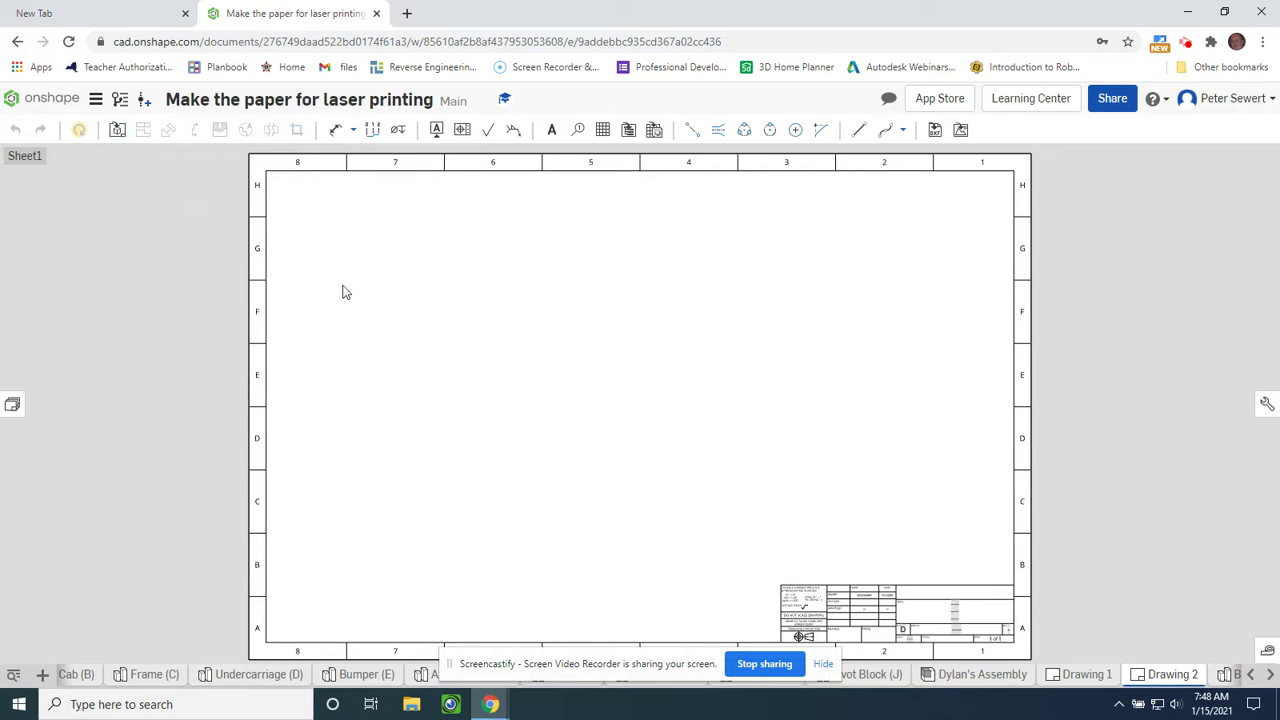
Change the sheet's size option to Custom in the sheet properties.
scroll(376, 303, down, 1)
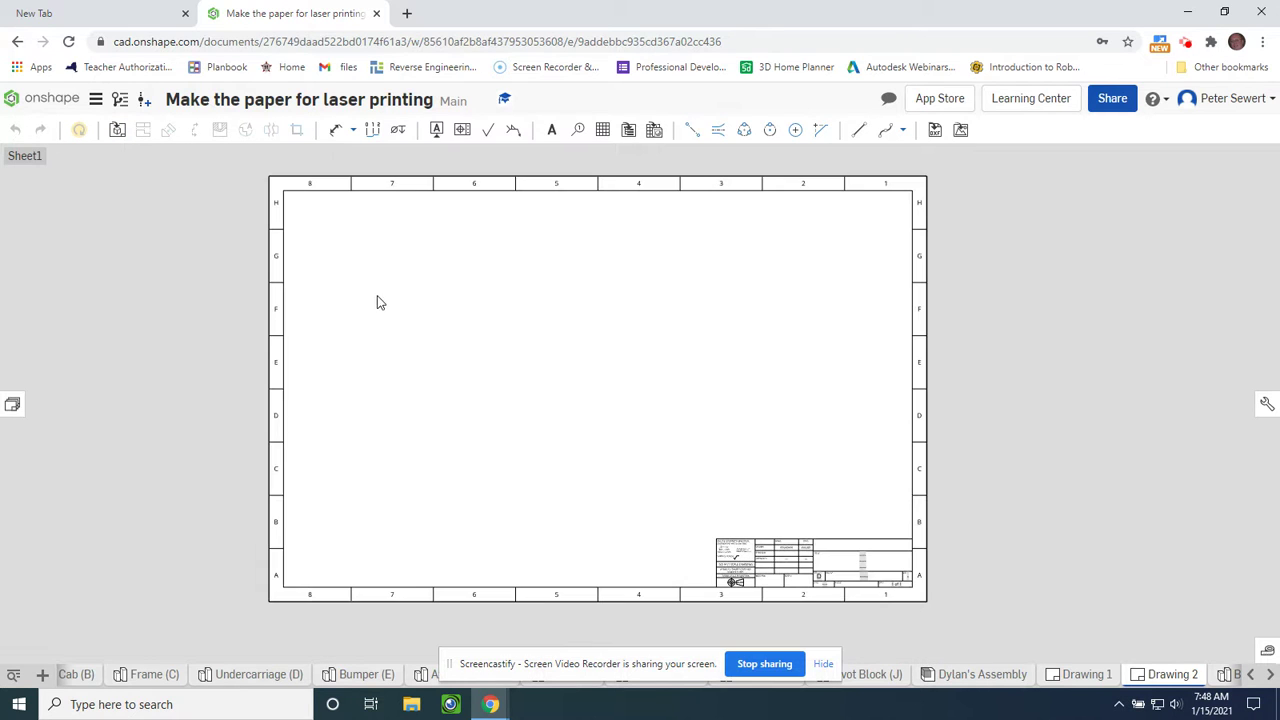
right_click(467, 332)
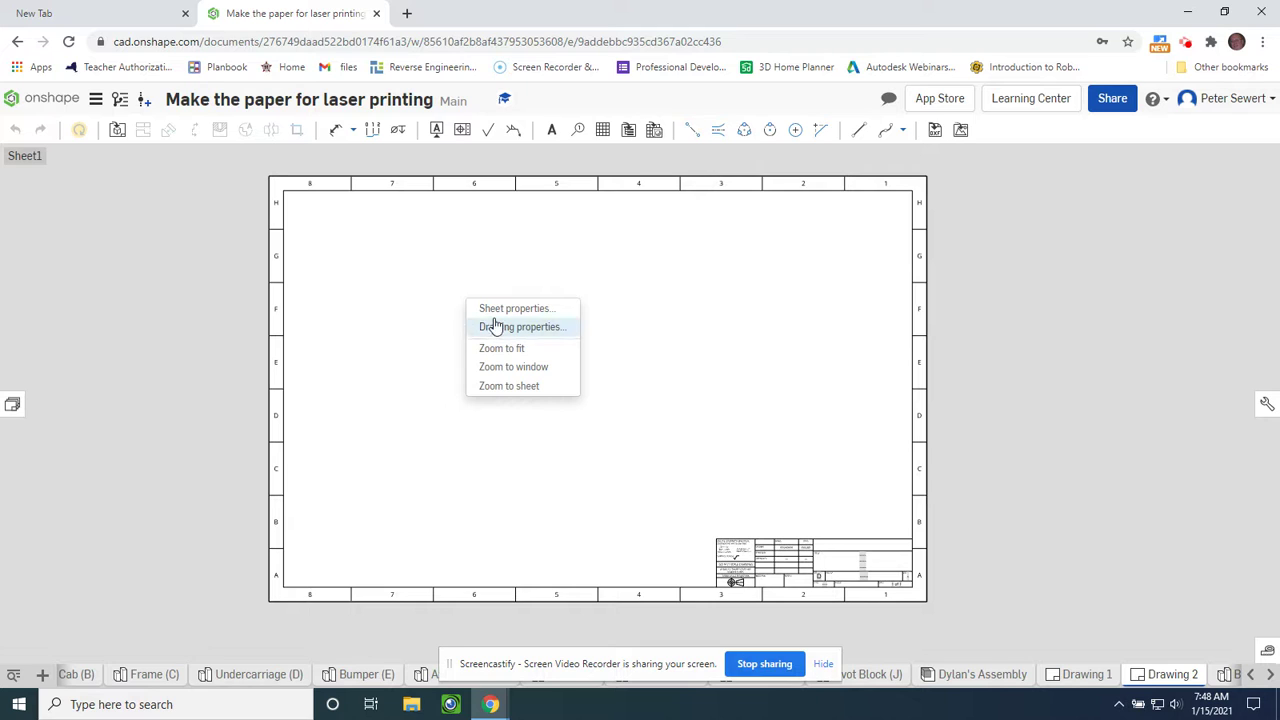
click(496, 310)
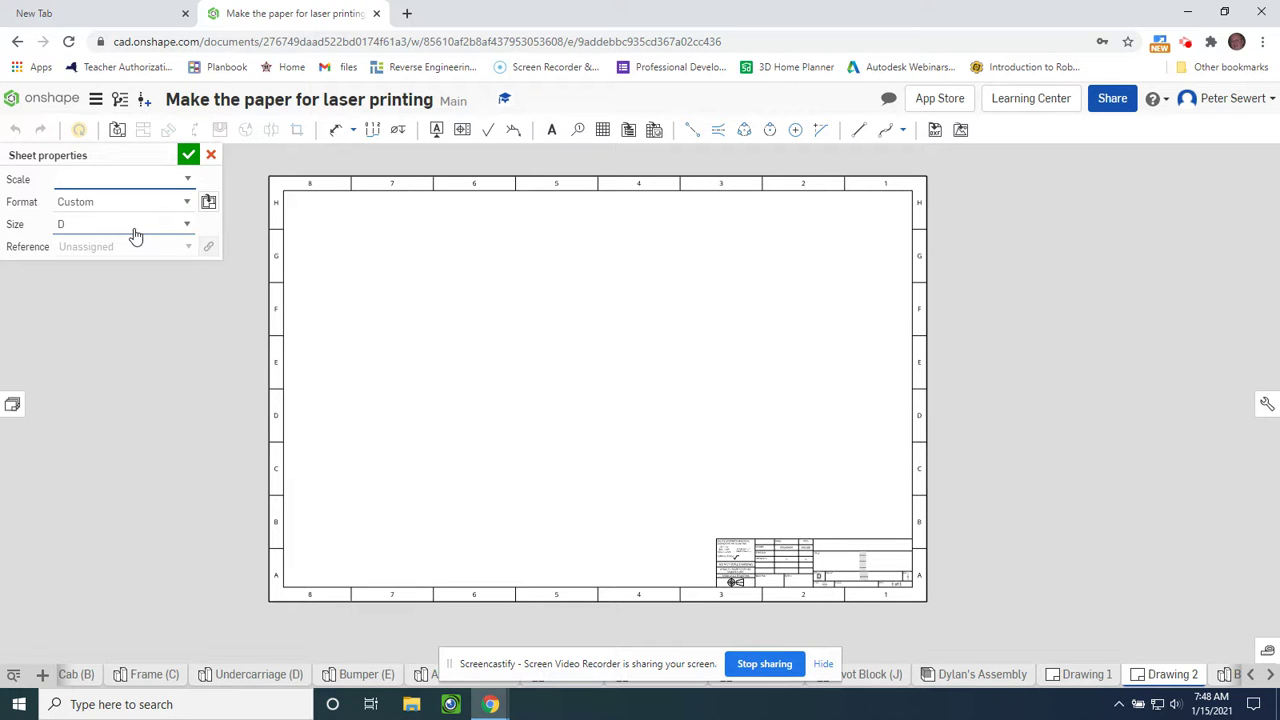
click(186, 226)
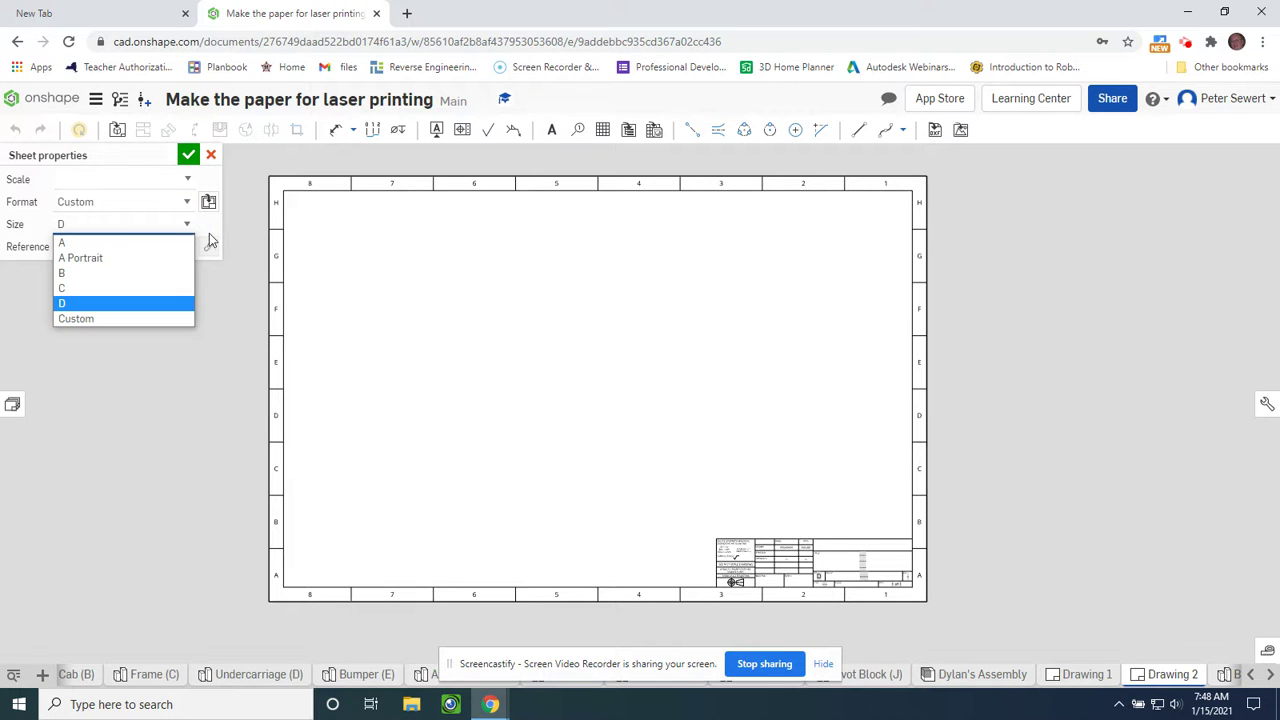
click(89, 320)
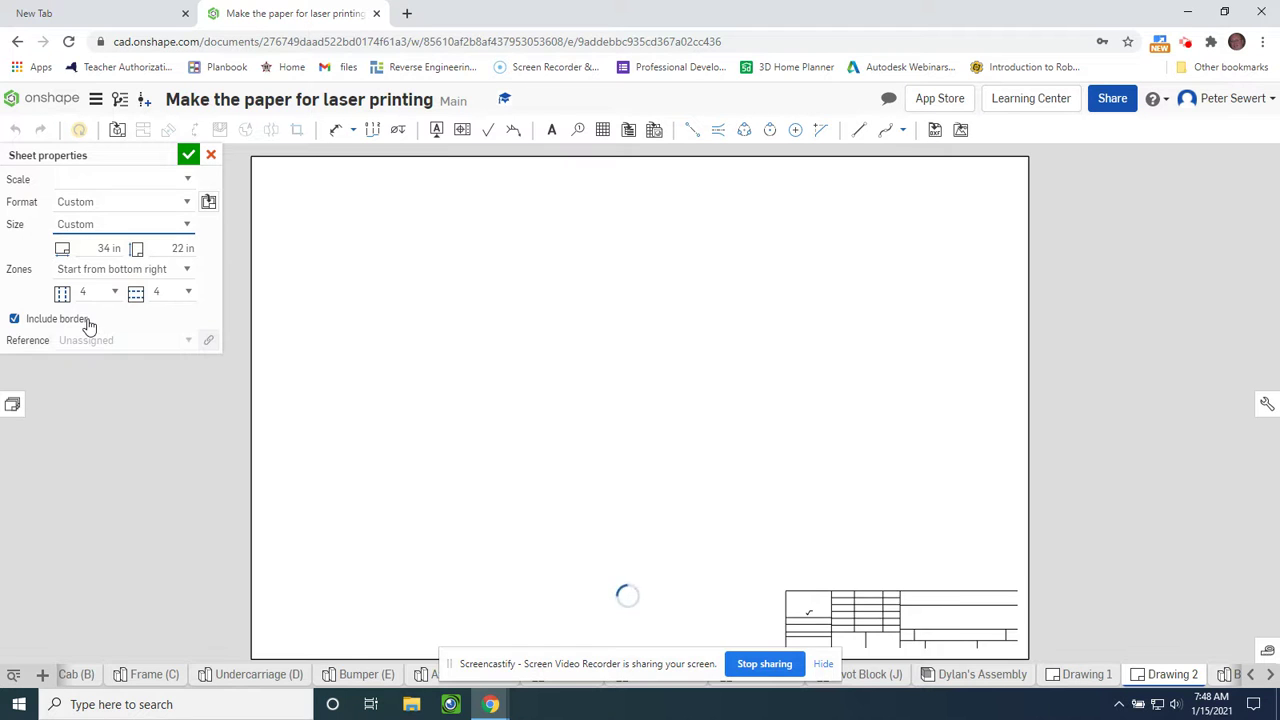
Set the custom sheet to 22 in wide and 14 in high, and apply the sheet properties.
click(116, 255)
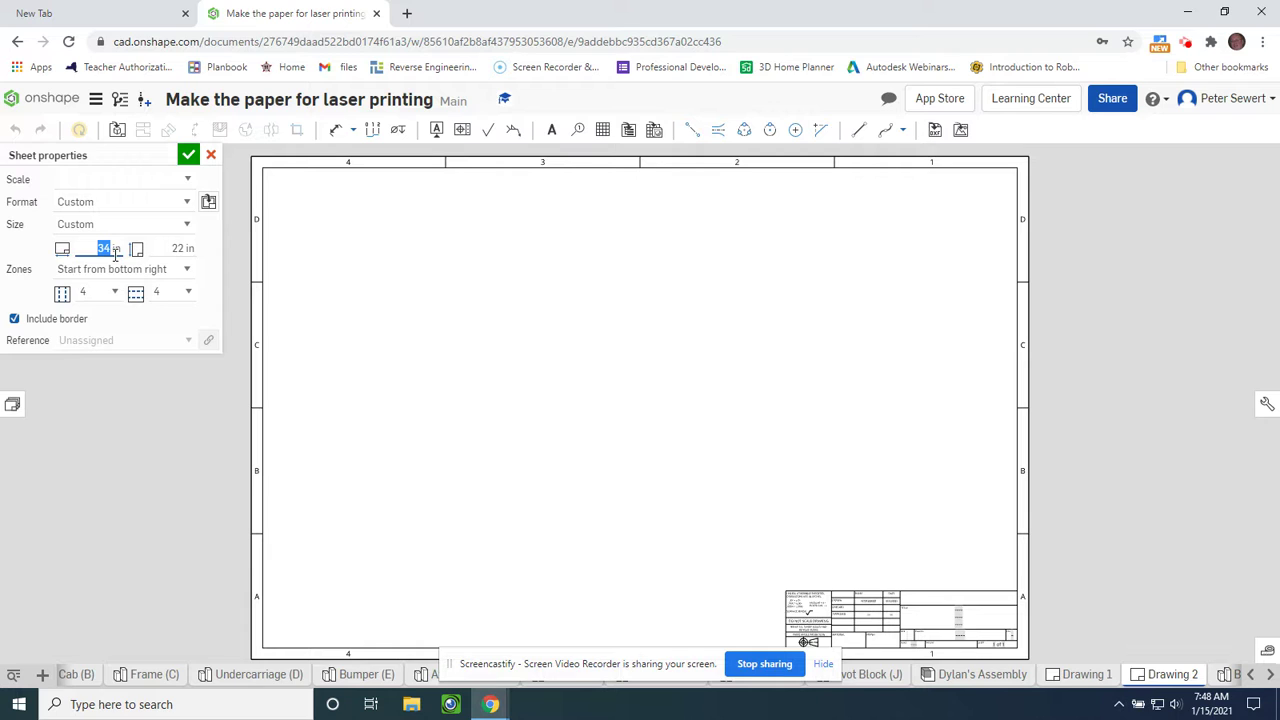
click(116, 255)
key(BackSpace)
key(BackSpace)
key(BackSpace)
key(BackSpace)
key(BackSpace)
text(22)
click(172, 249)
drag(172, 249, 201, 254)
text(14)
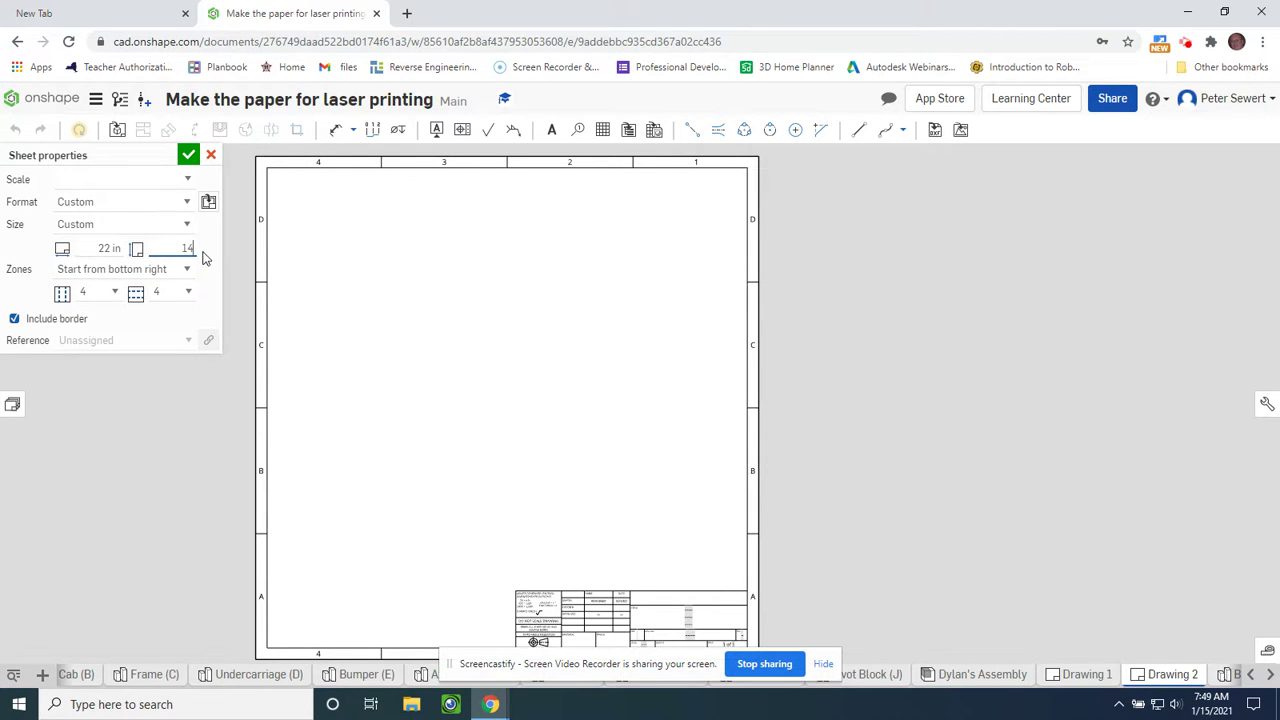
click(189, 155)
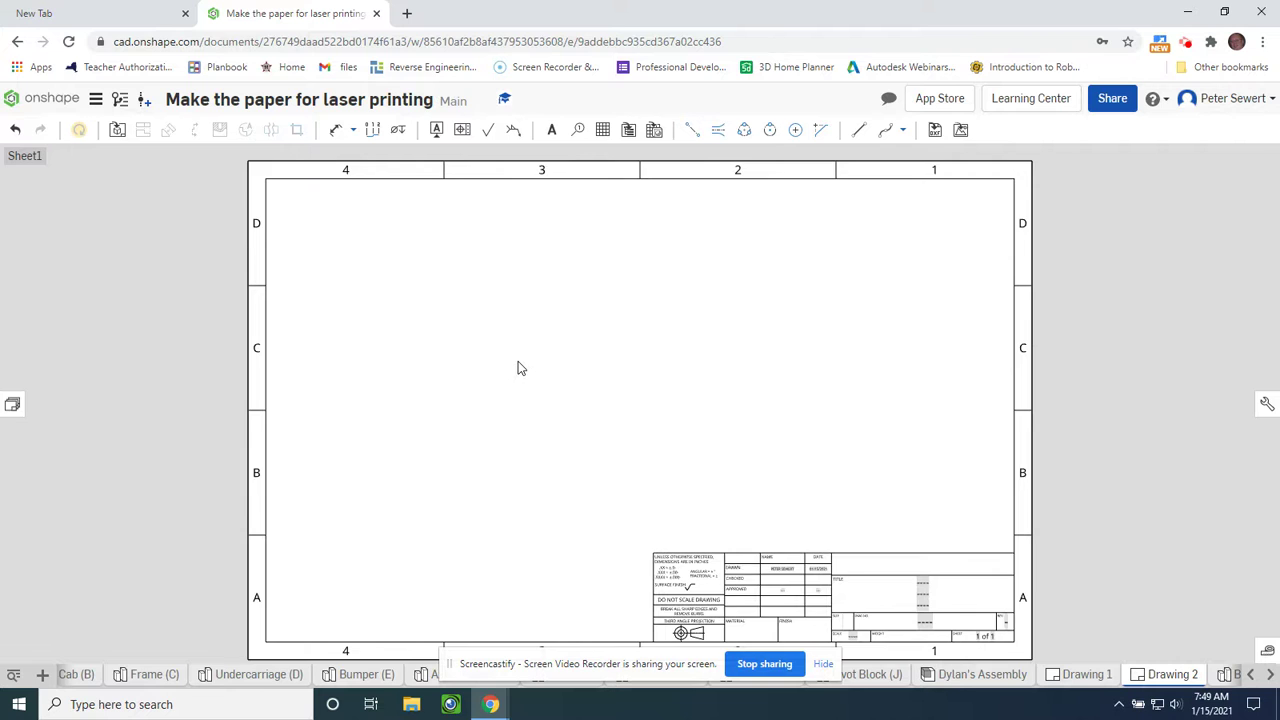
Delete the sheet's entire border, zone labels and title block, leaving a blank sheet.
scroll(518, 364, down, 1)
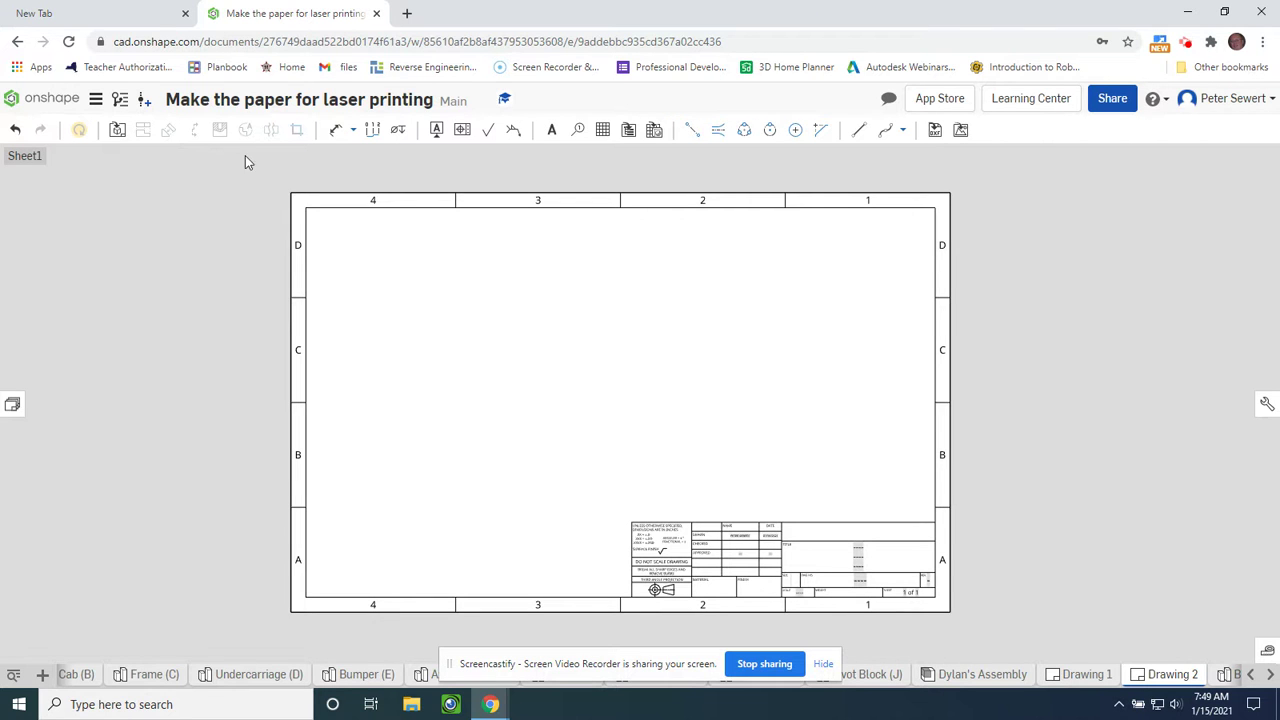
mouse_move(242, 150)
mouse_down()
mouse_move(1109, 563)
mouse_move(1141, 624)
mouse_move(1121, 657)
mouse_up()
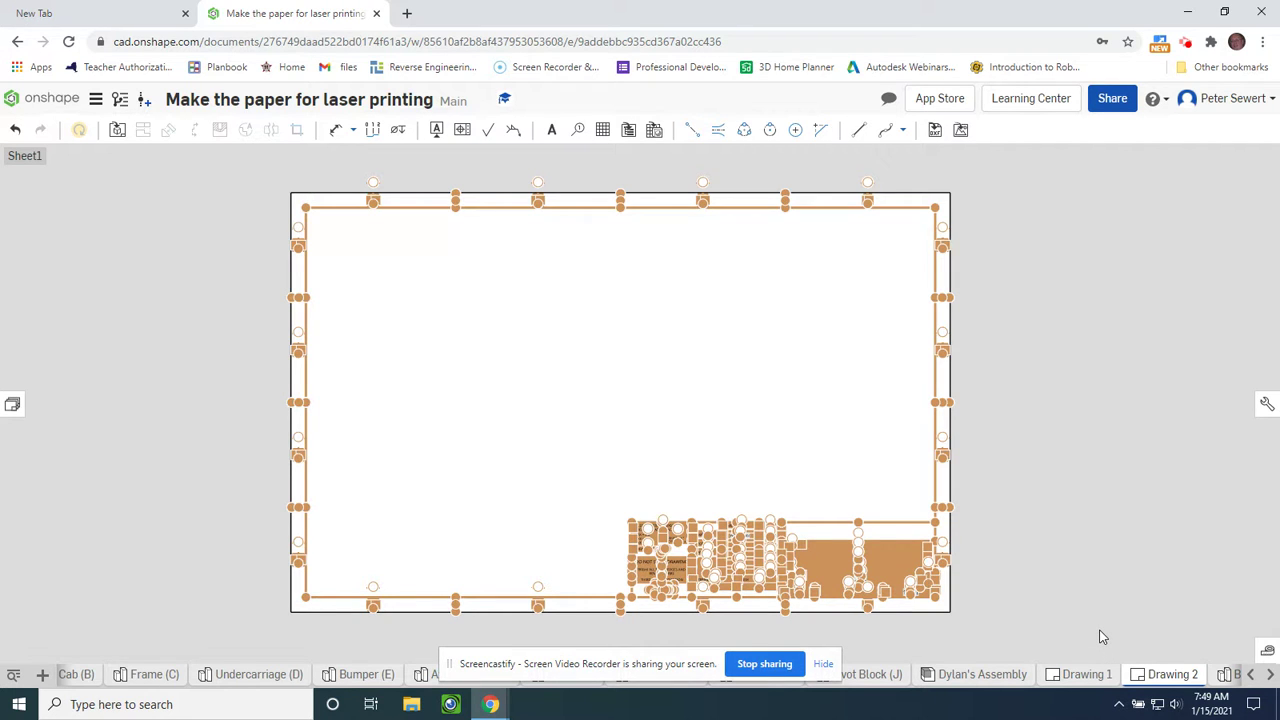
key(Delete)
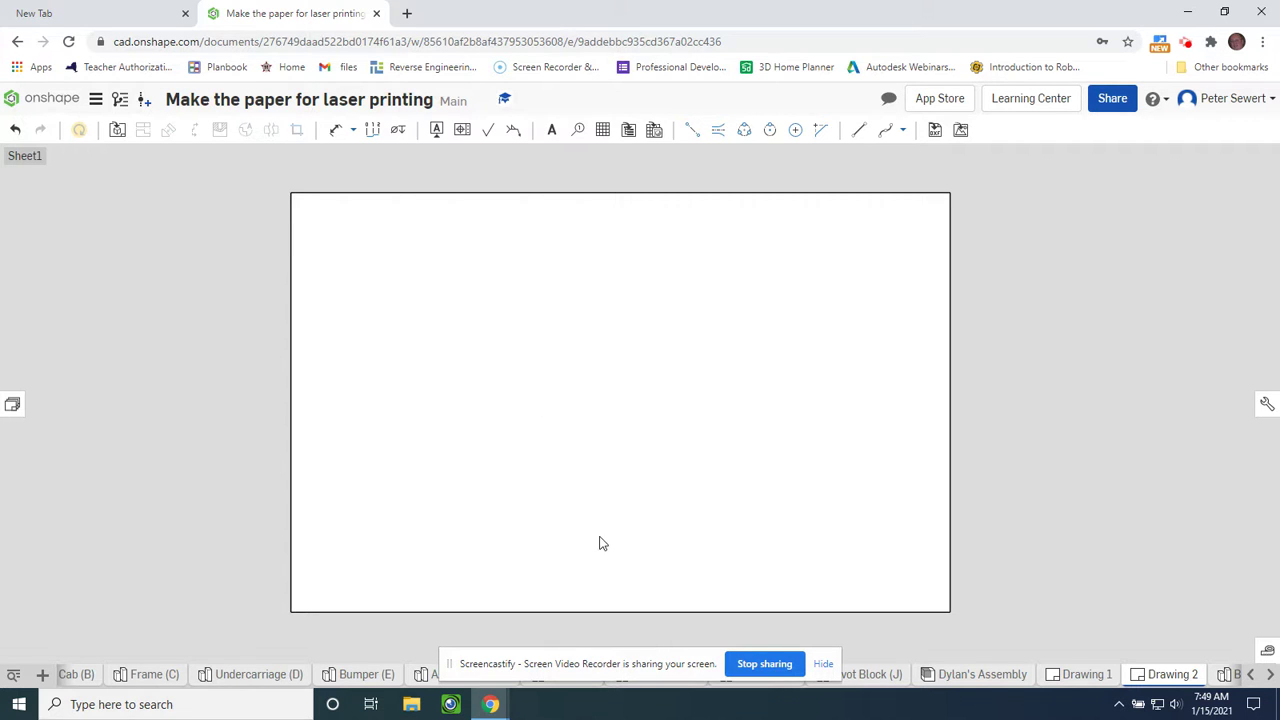
drag(620, 666, 9, 535)
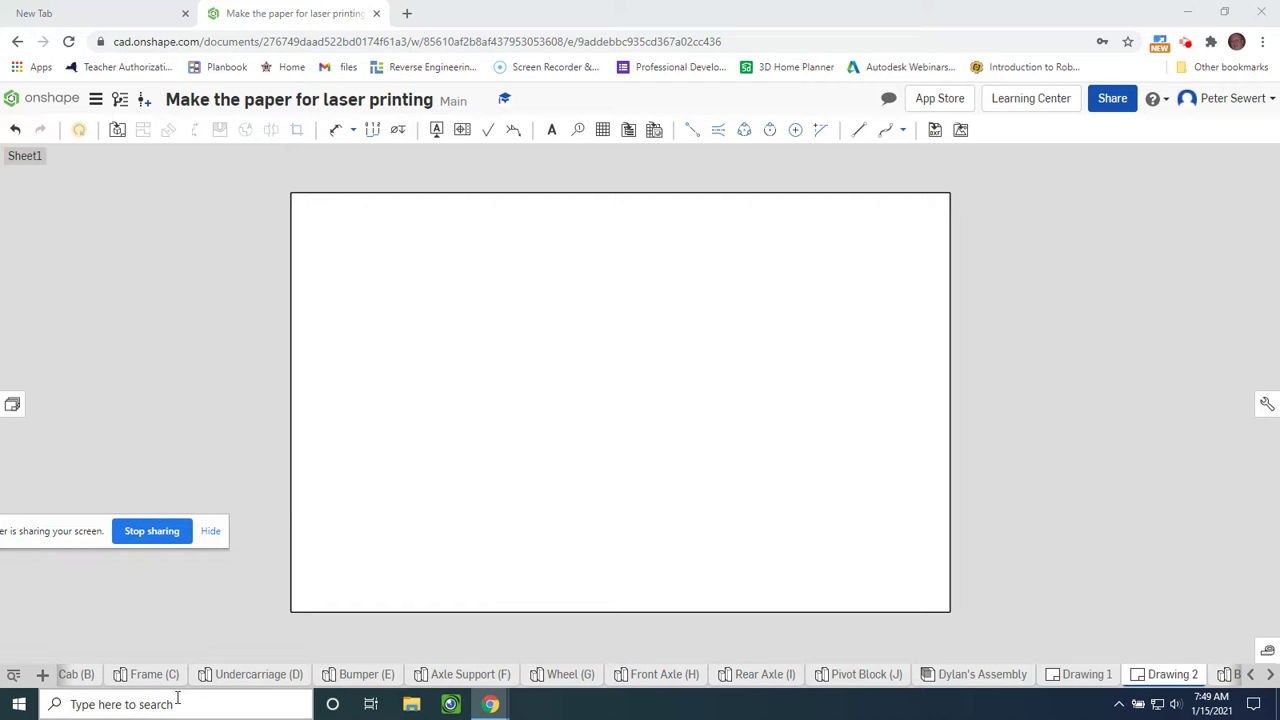
click(66, 676)
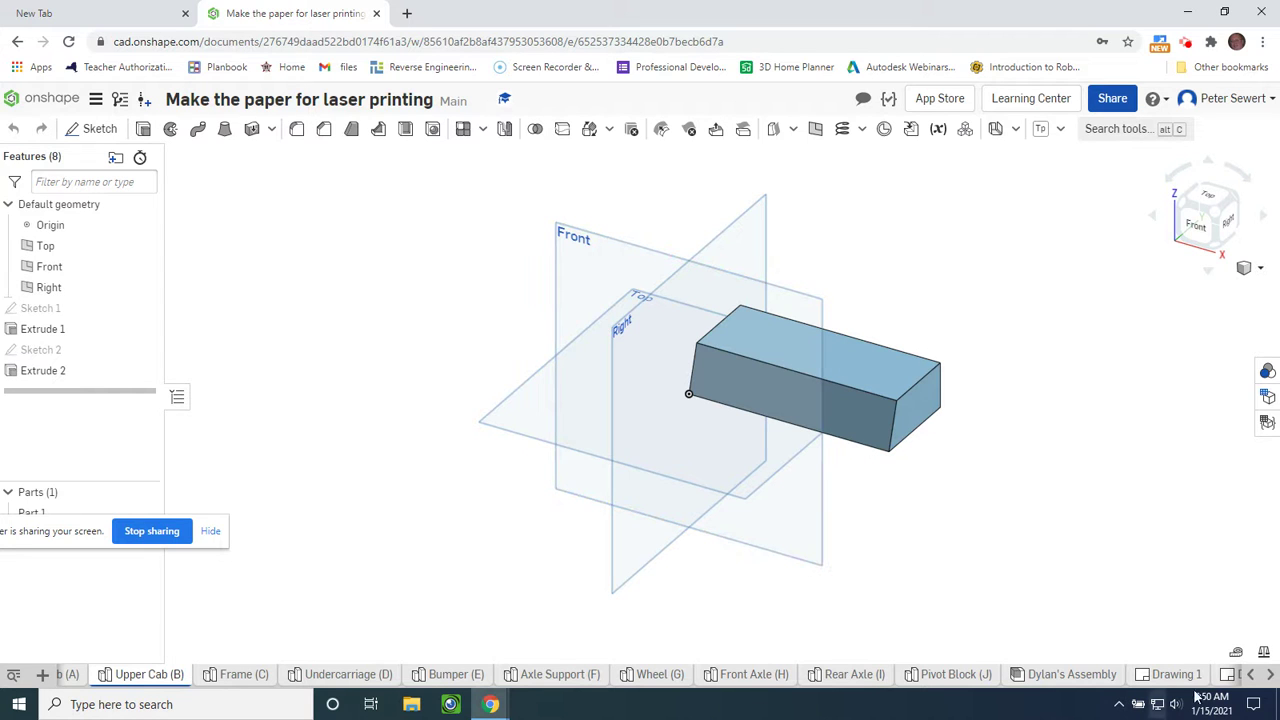
click(1230, 674)
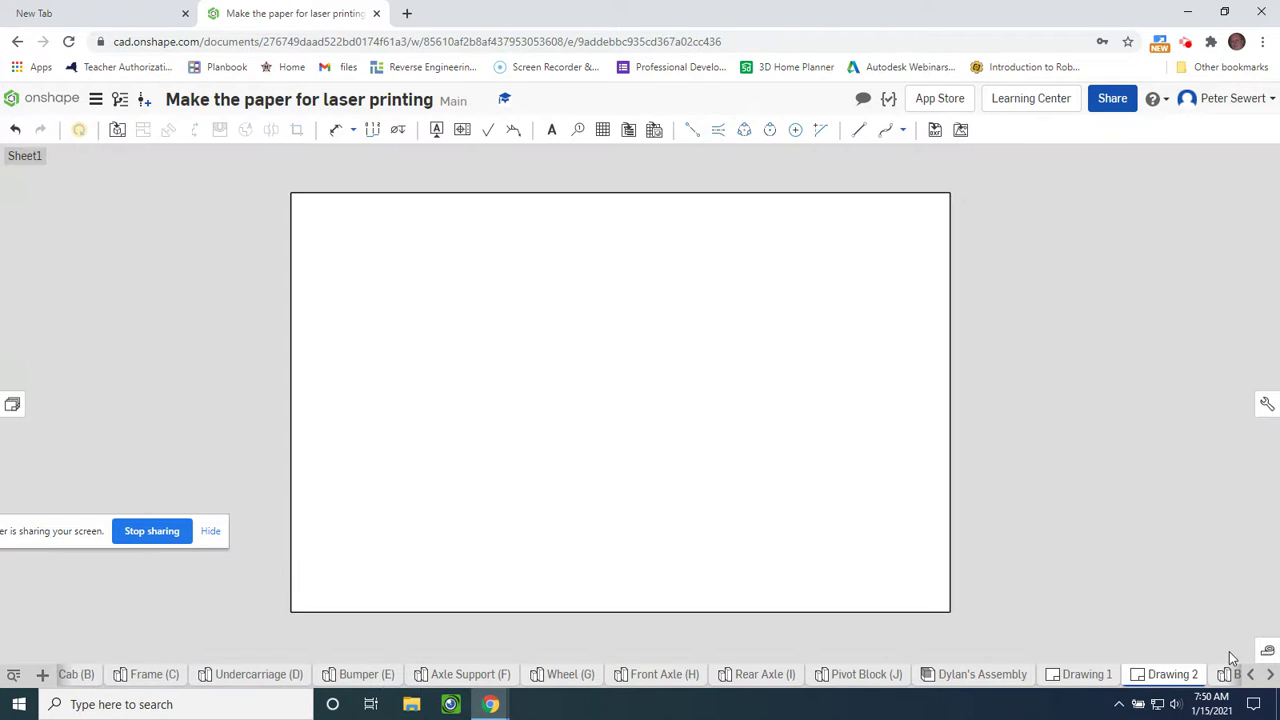
Insert the front view of Part 1 from Lower Cab (A) at 1:1 scale in the sheet's upper-left corner, without projected views.
click(117, 130)
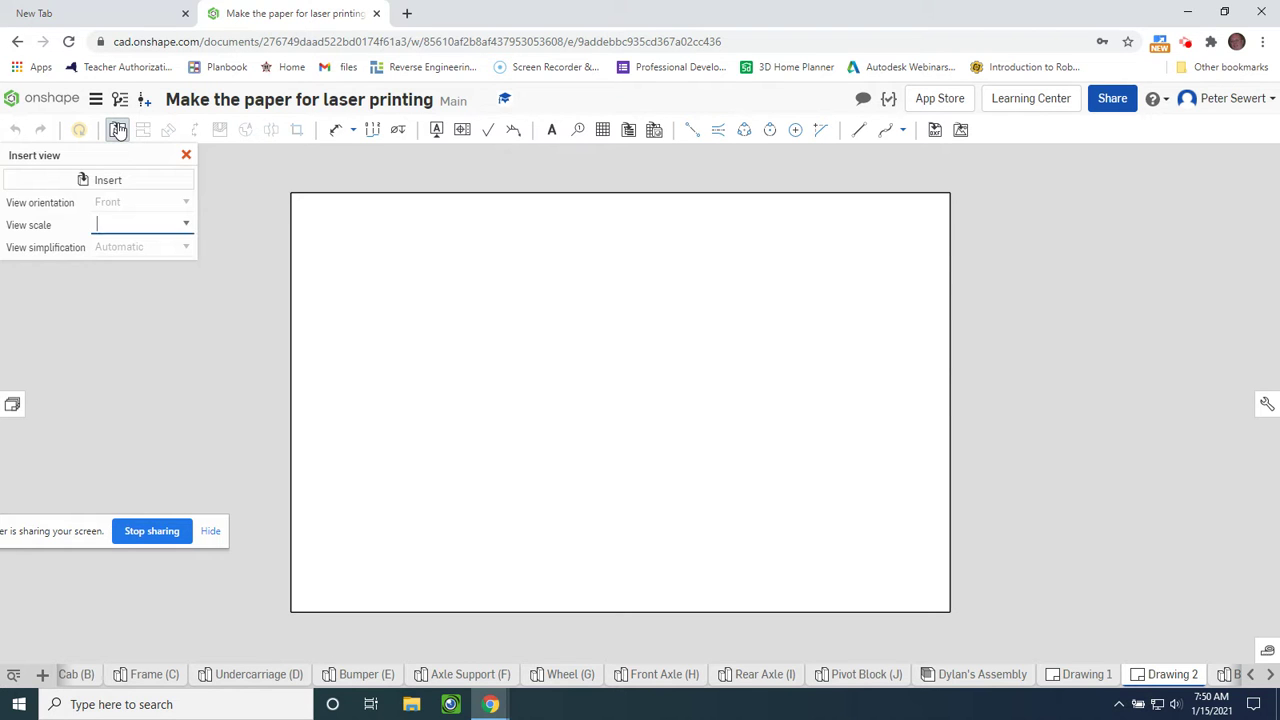
click(122, 182)
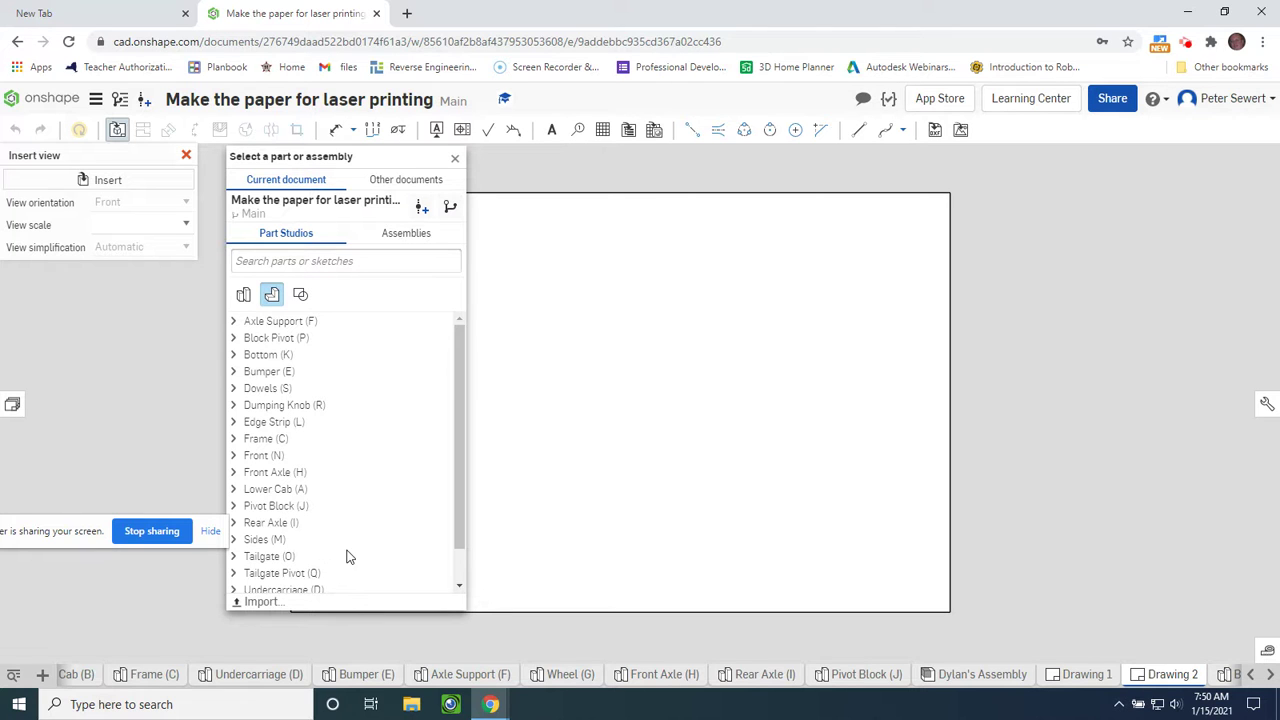
click(270, 490)
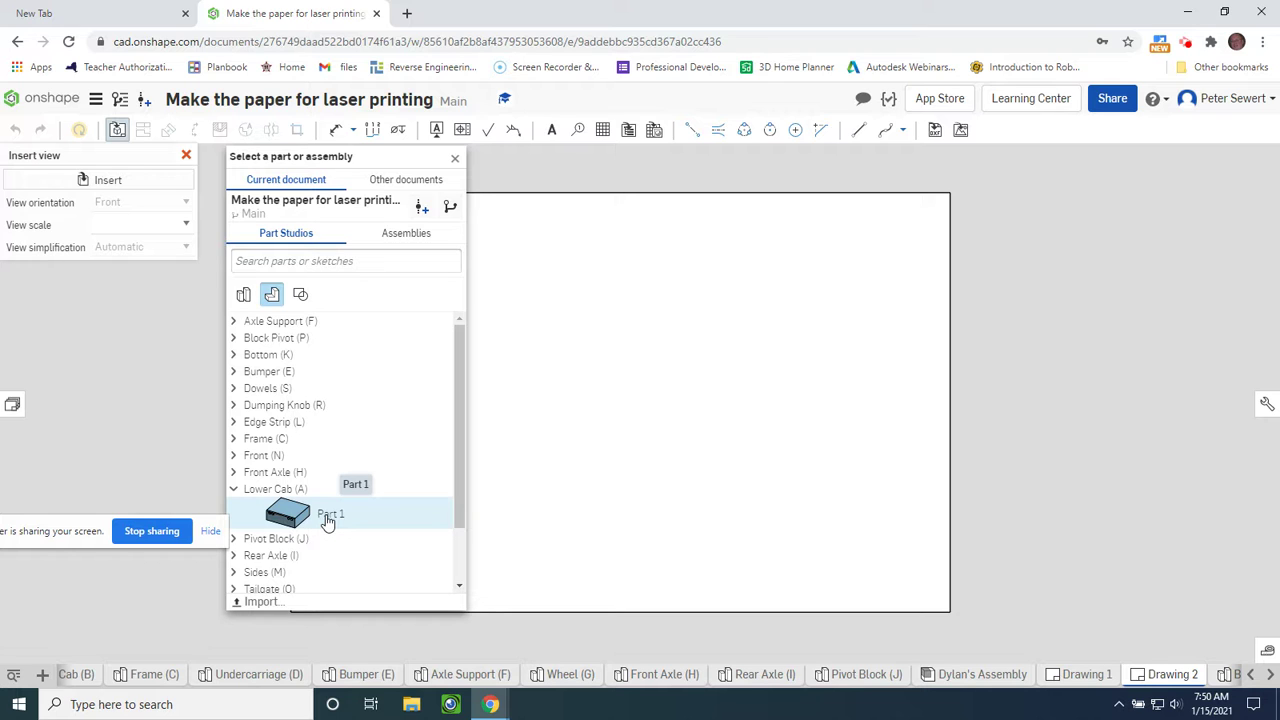
click(328, 516)
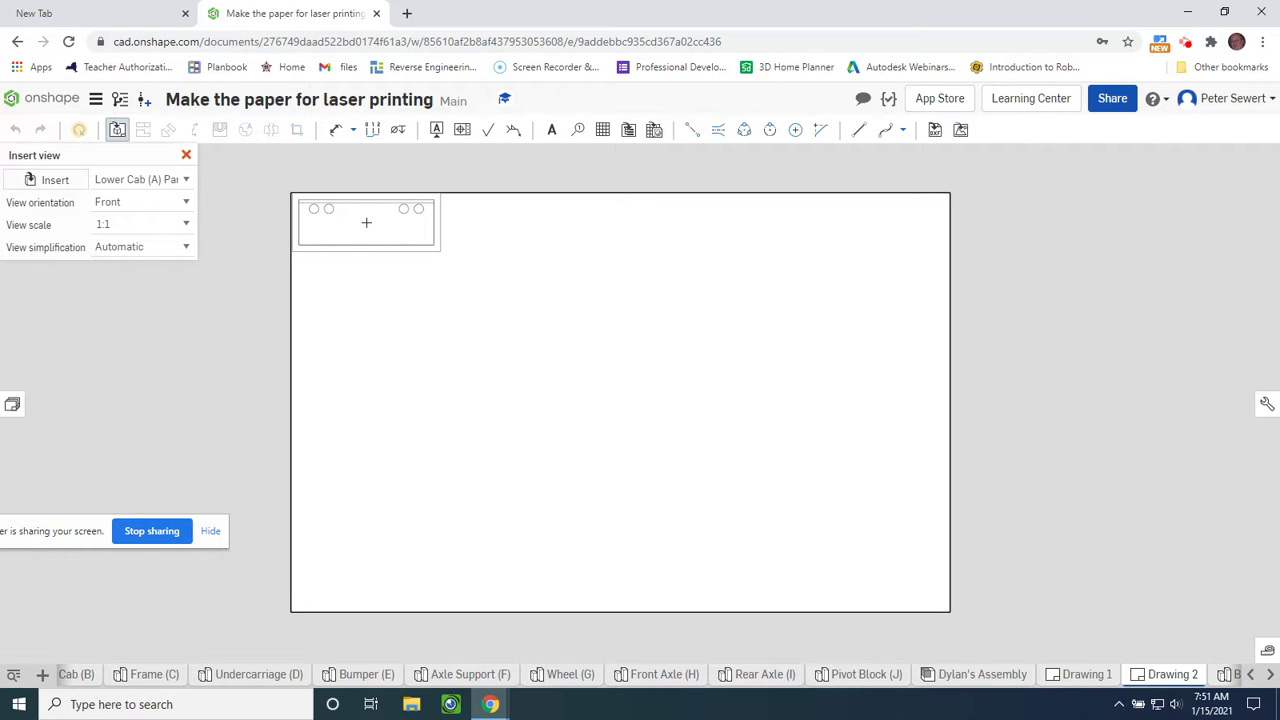
click(366, 222)
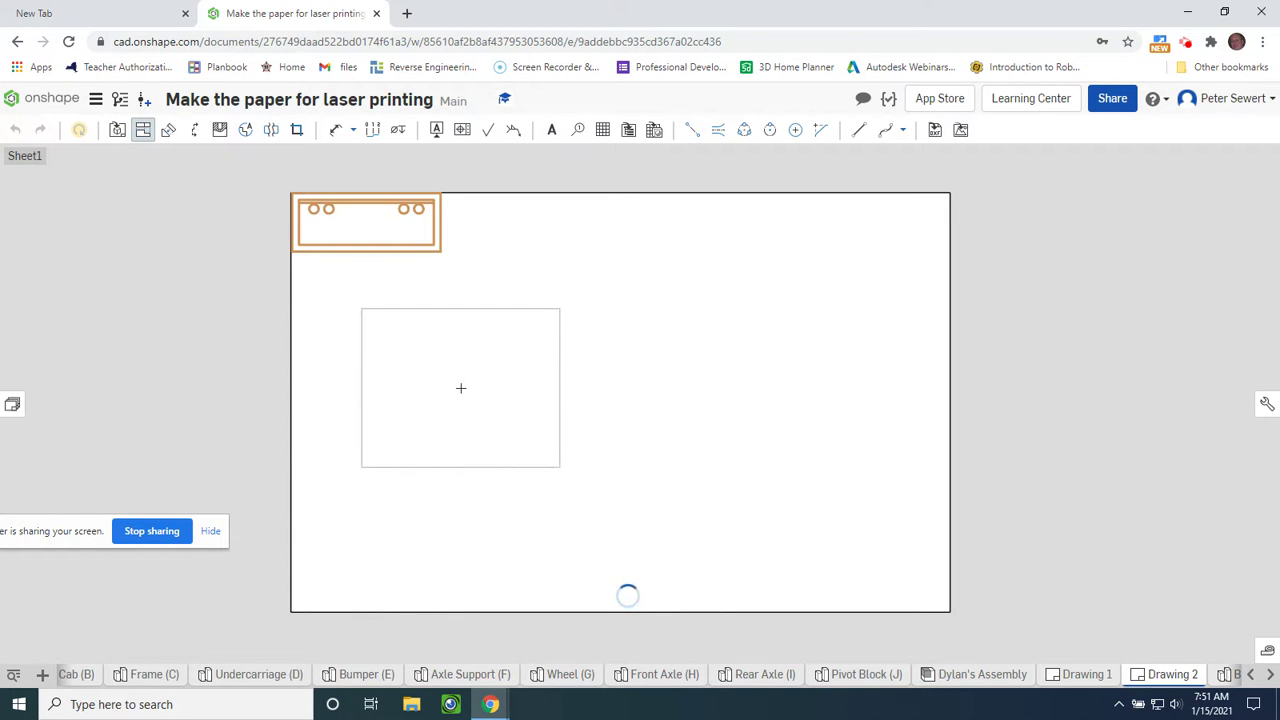
key(Escape)
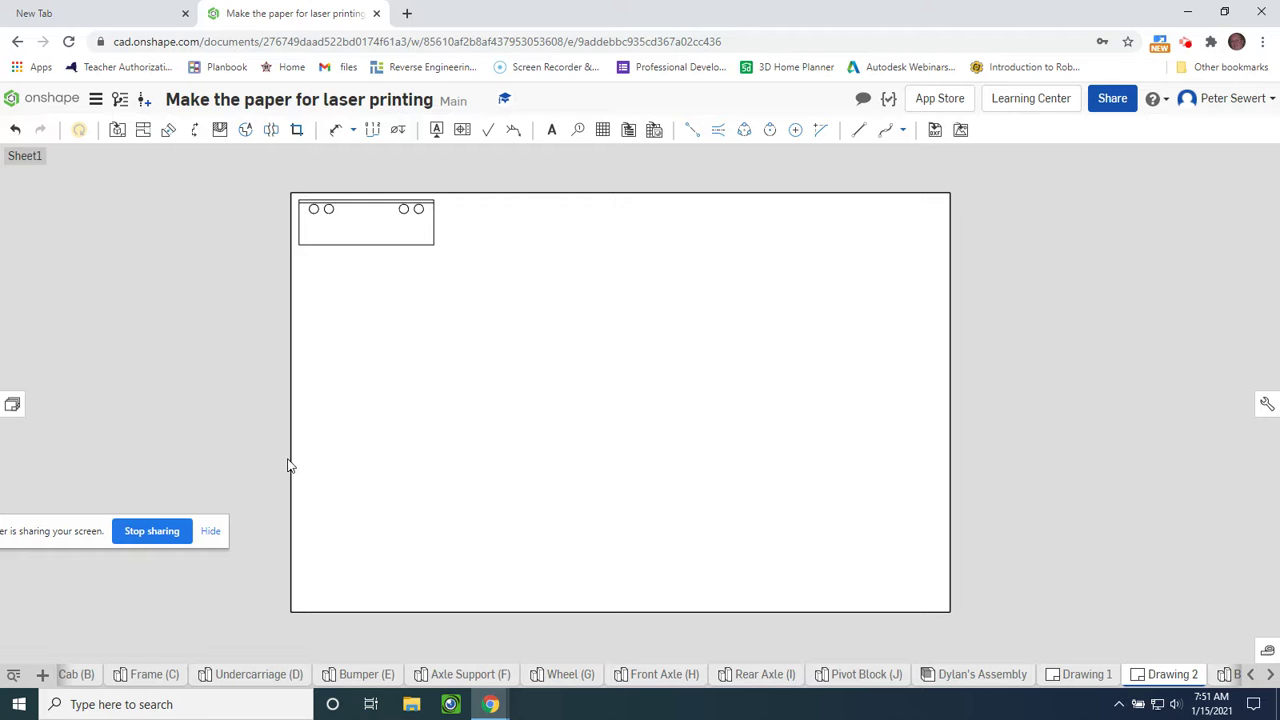
Insert the top view of Part 1 from Upper Cab (B) at 1:1 sheet scale directly below the Lower Cab view.
click(117, 130)
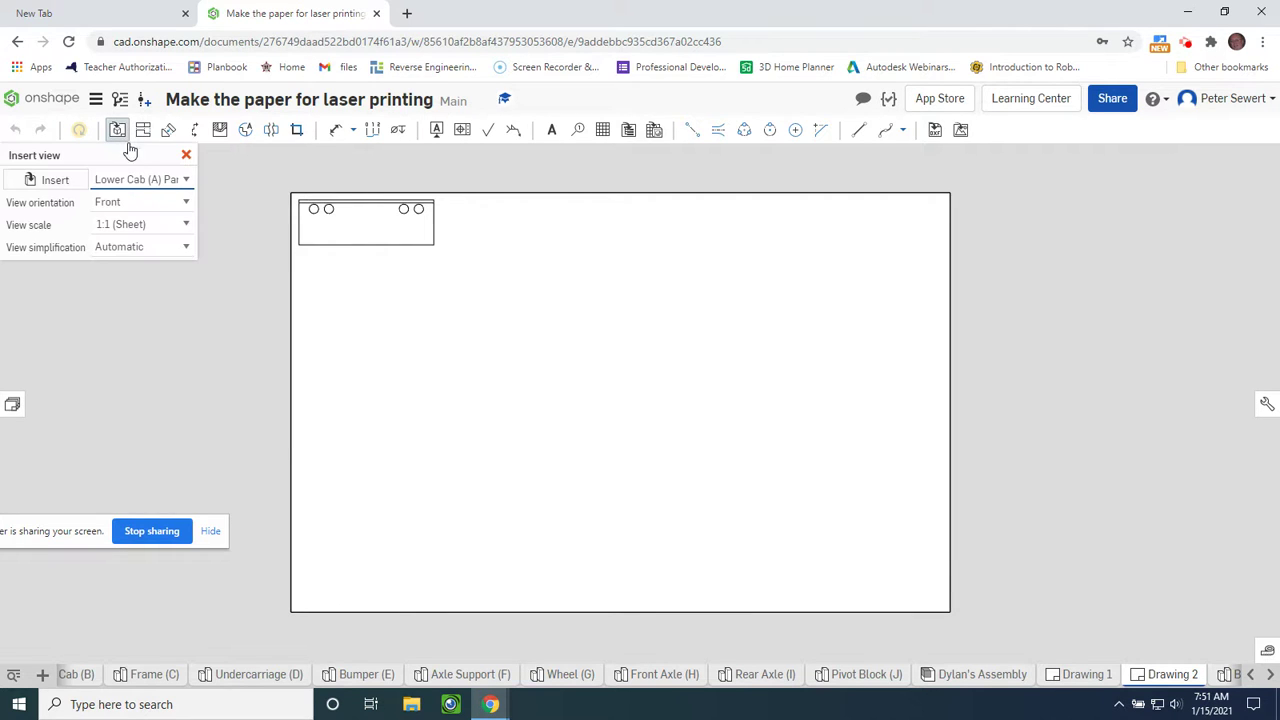
click(50, 181)
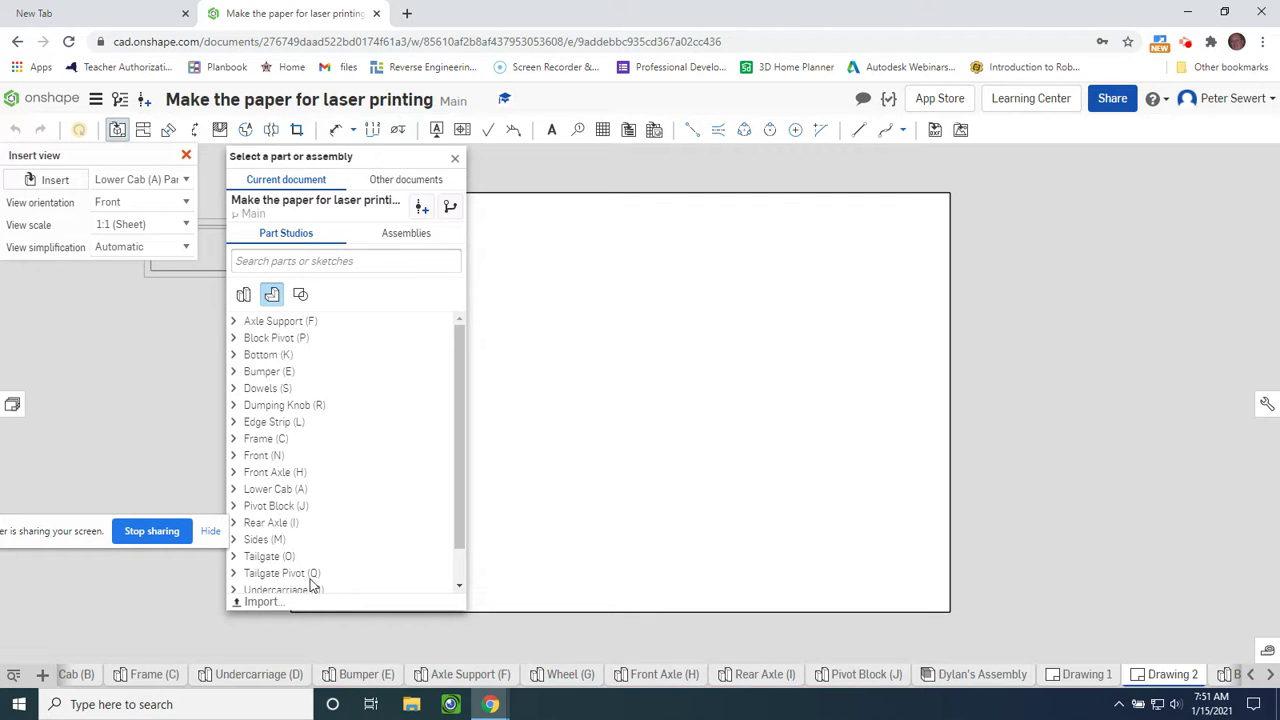
scroll(458, 525, down, 1)
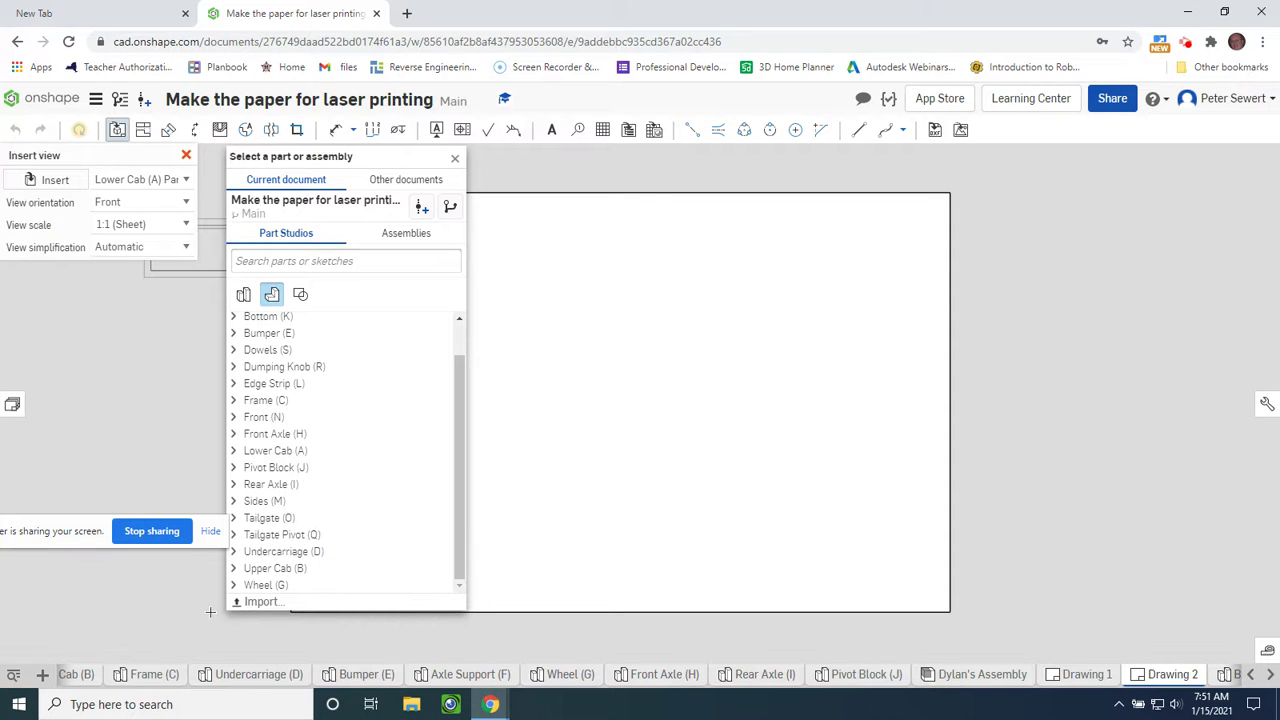
click(270, 586)
click(276, 570)
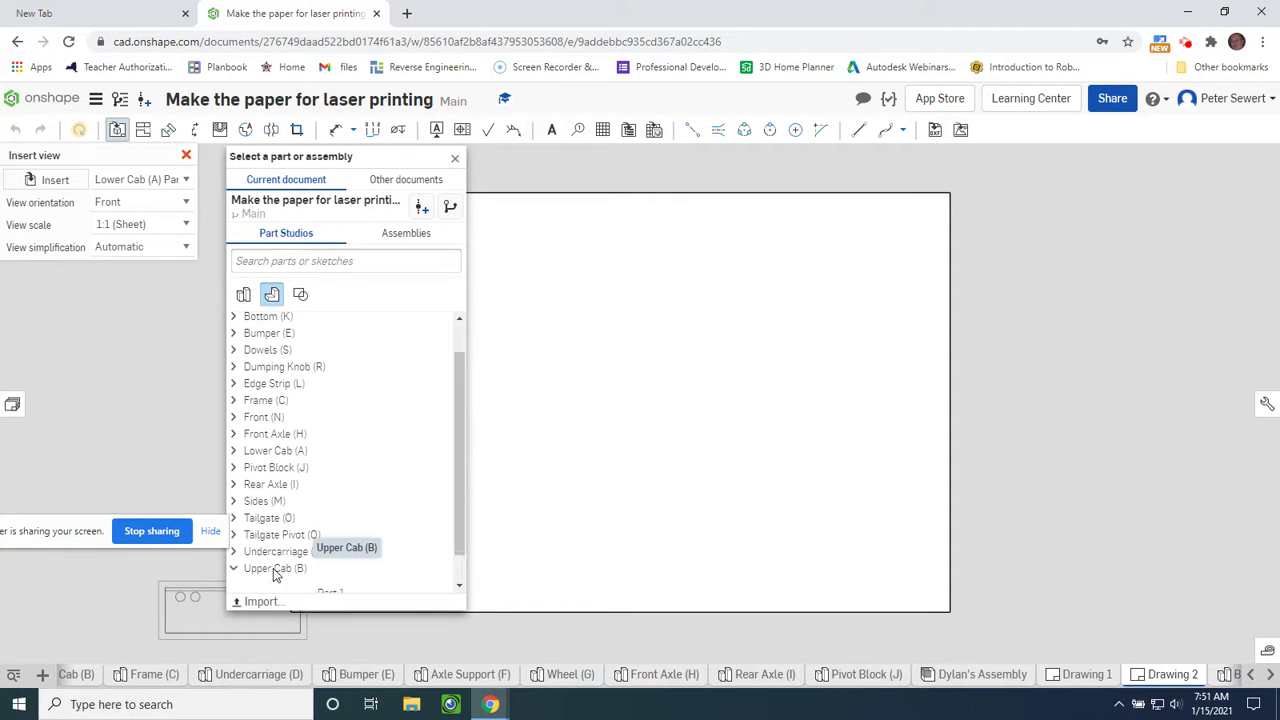
scroll(381, 511, down, 1)
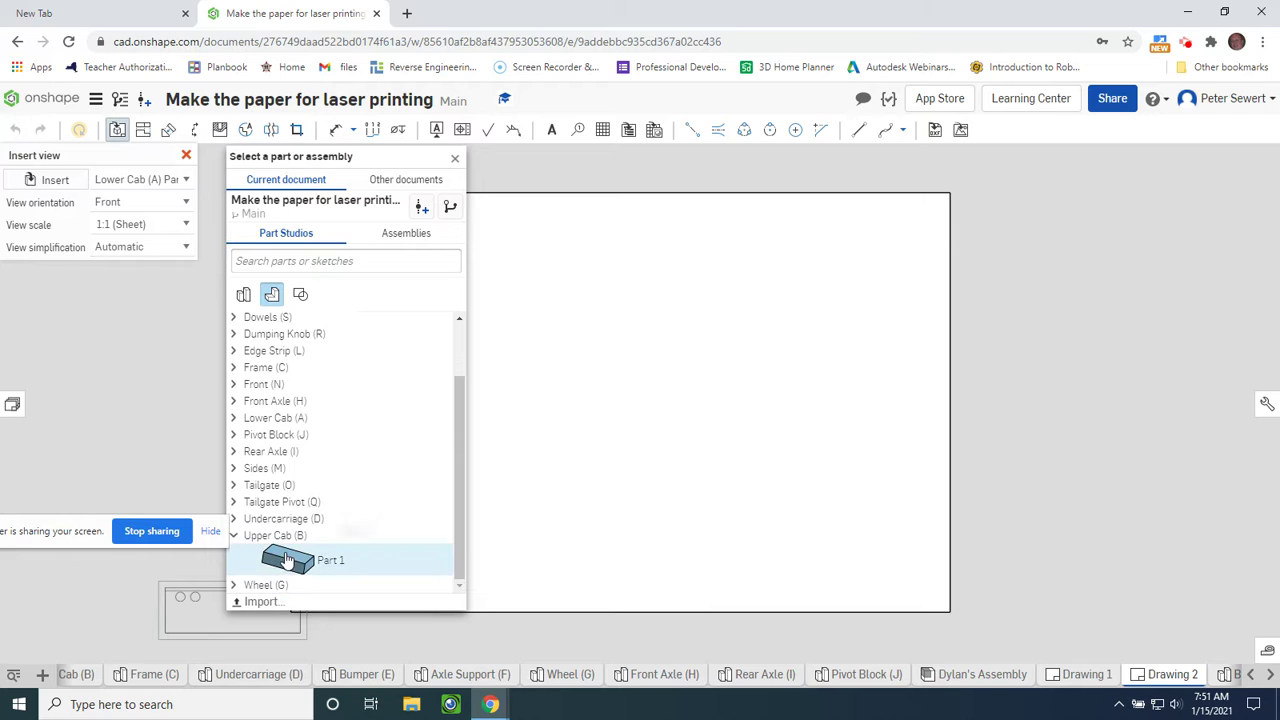
click(405, 557)
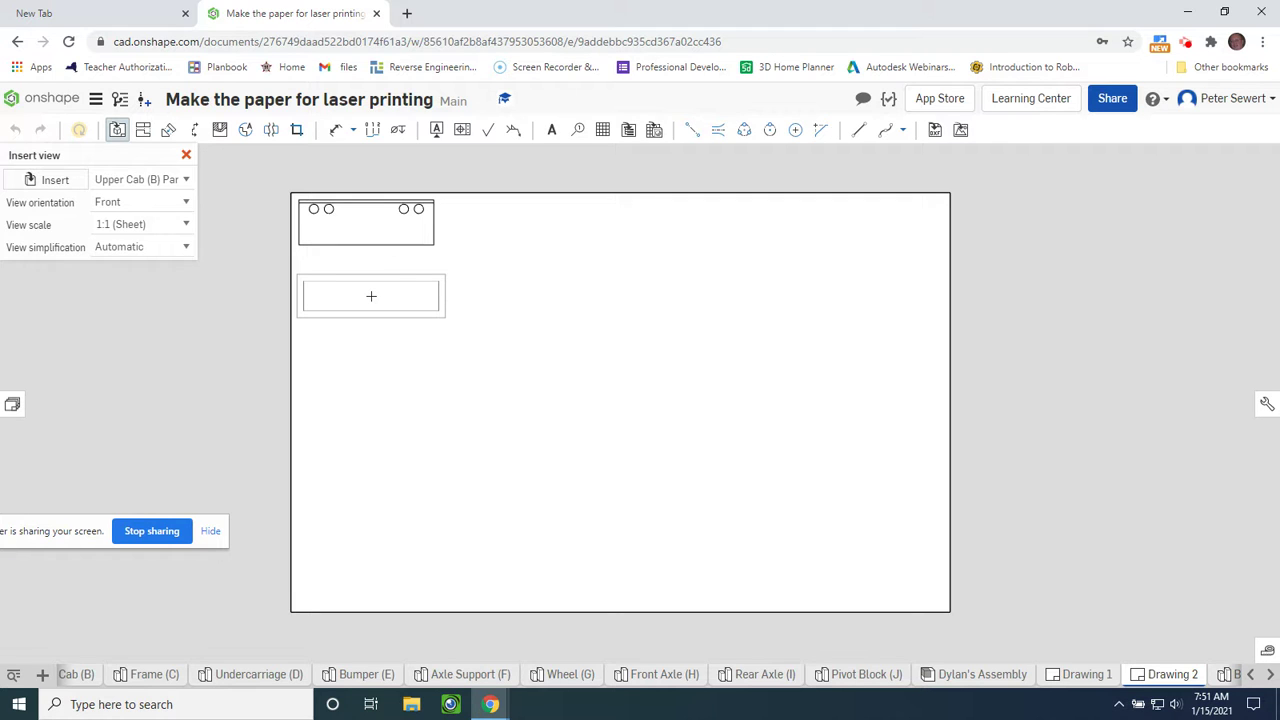
click(186, 204)
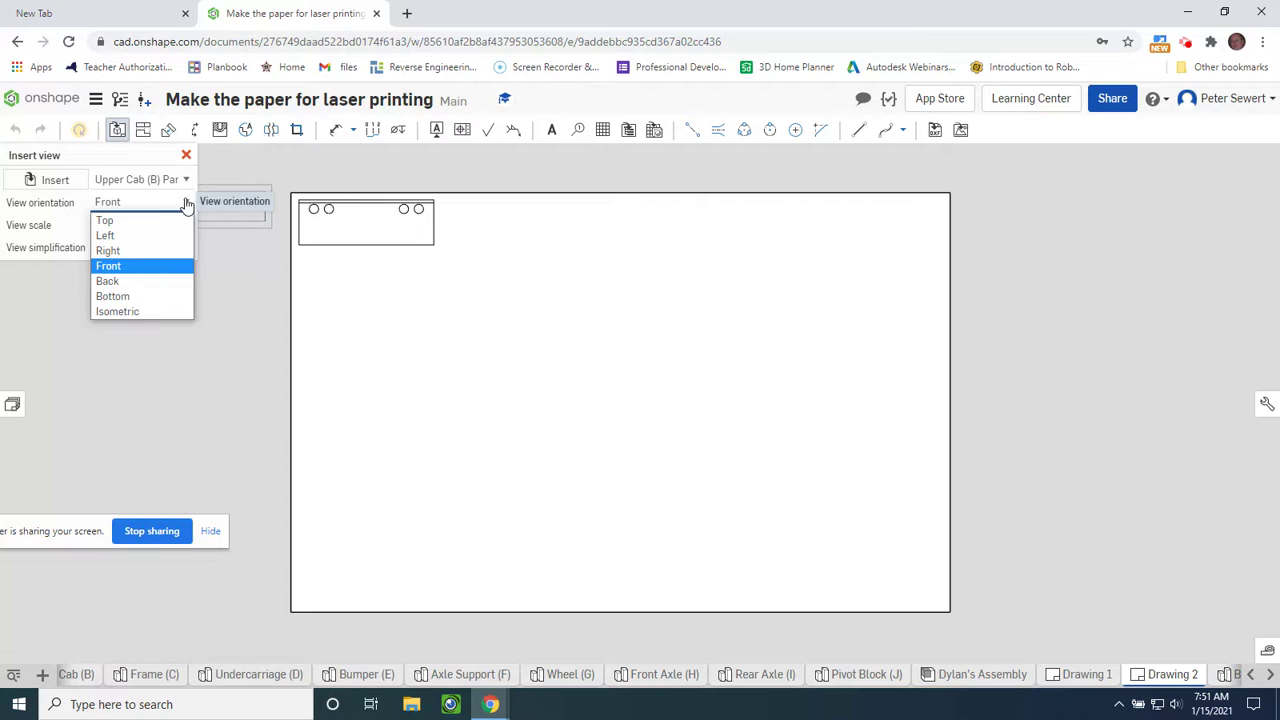
click(148, 217)
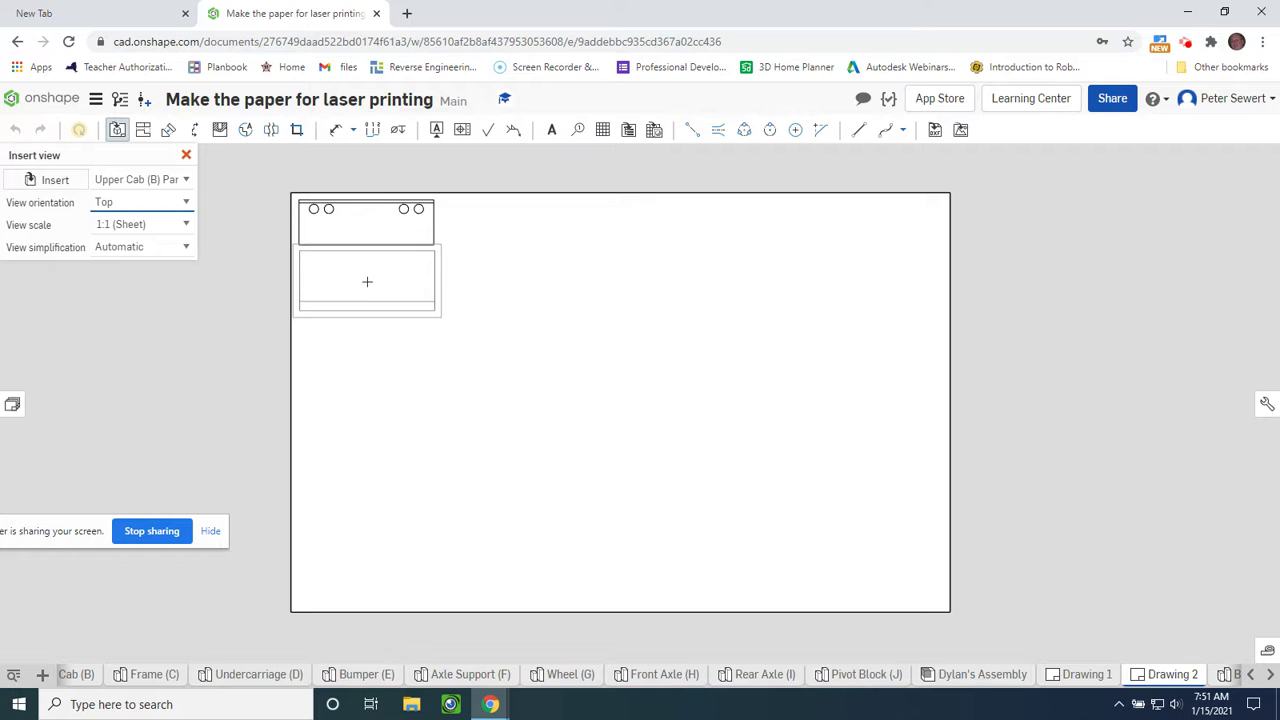
click(366, 283)
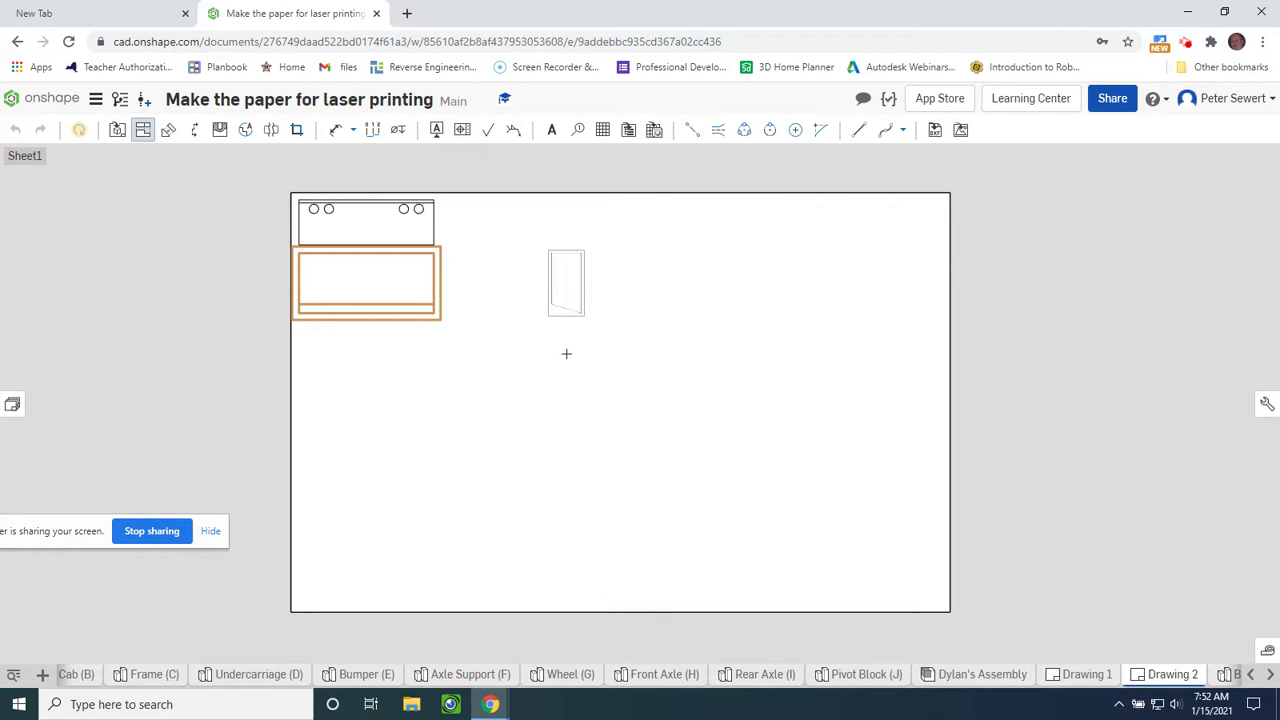
End view insertion and print the drawing sheet with the destination set to Save as PDF.
key(Escape)
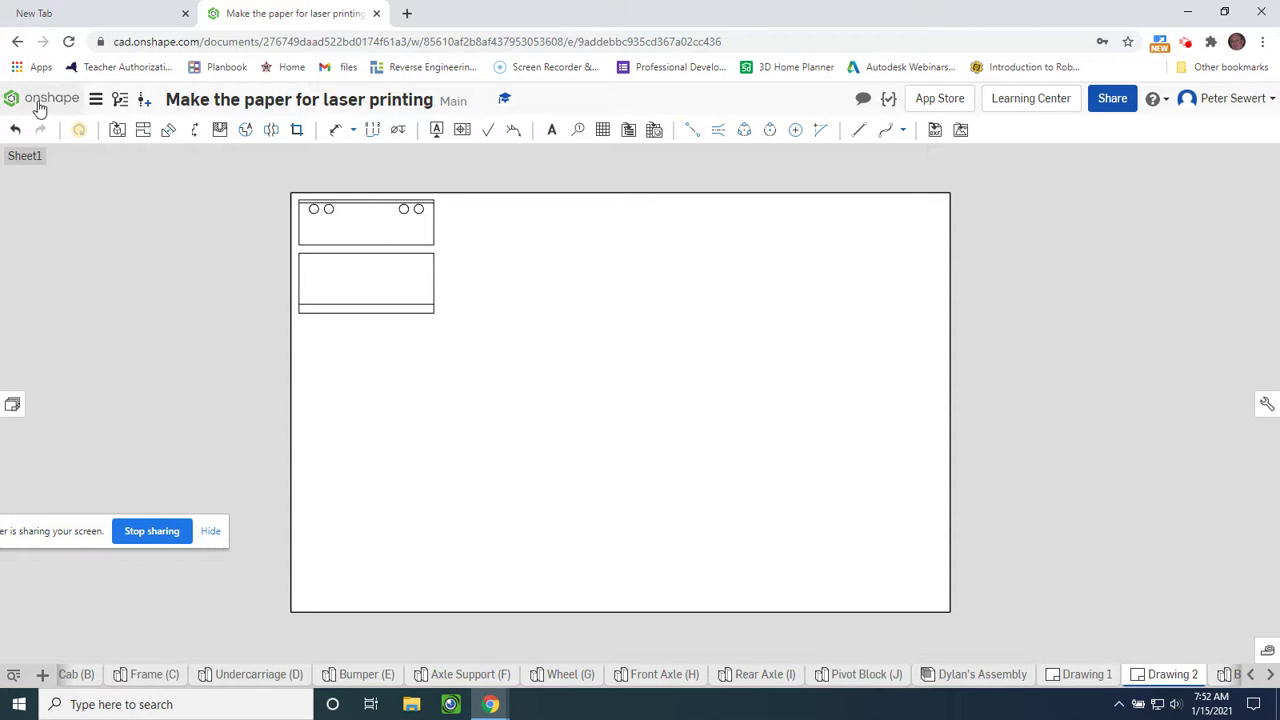
click(89, 103)
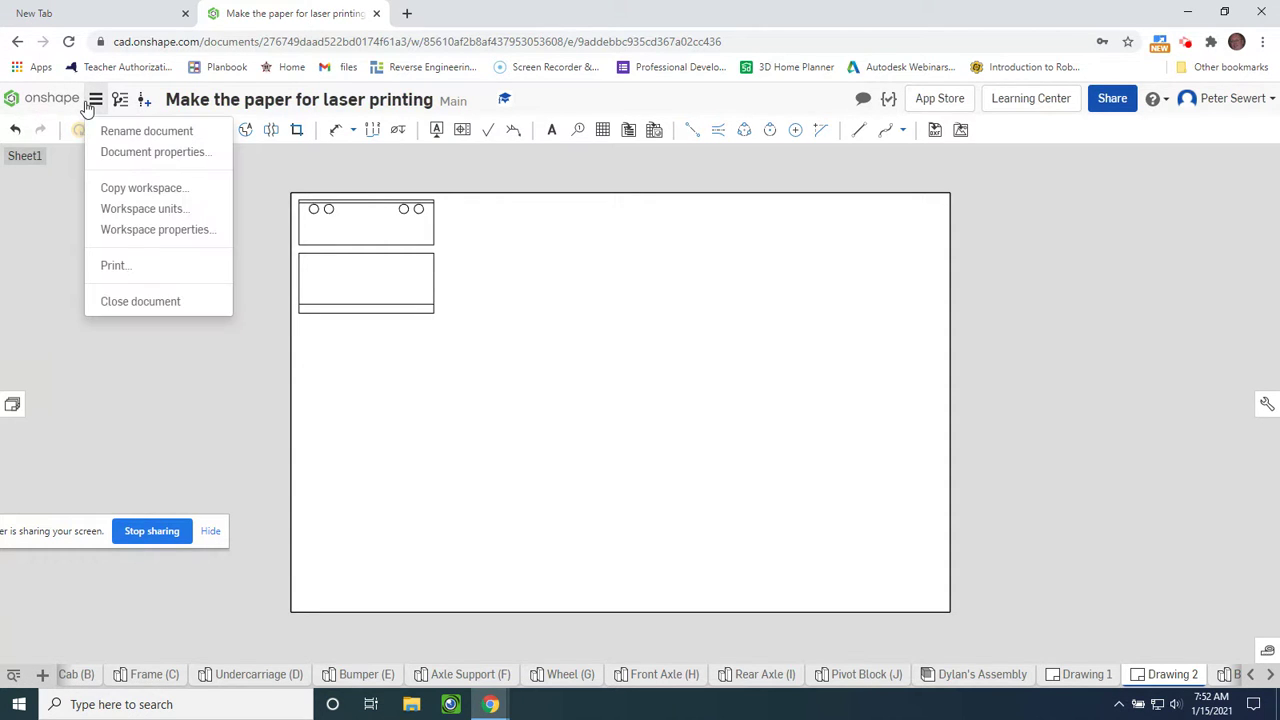
click(121, 272)
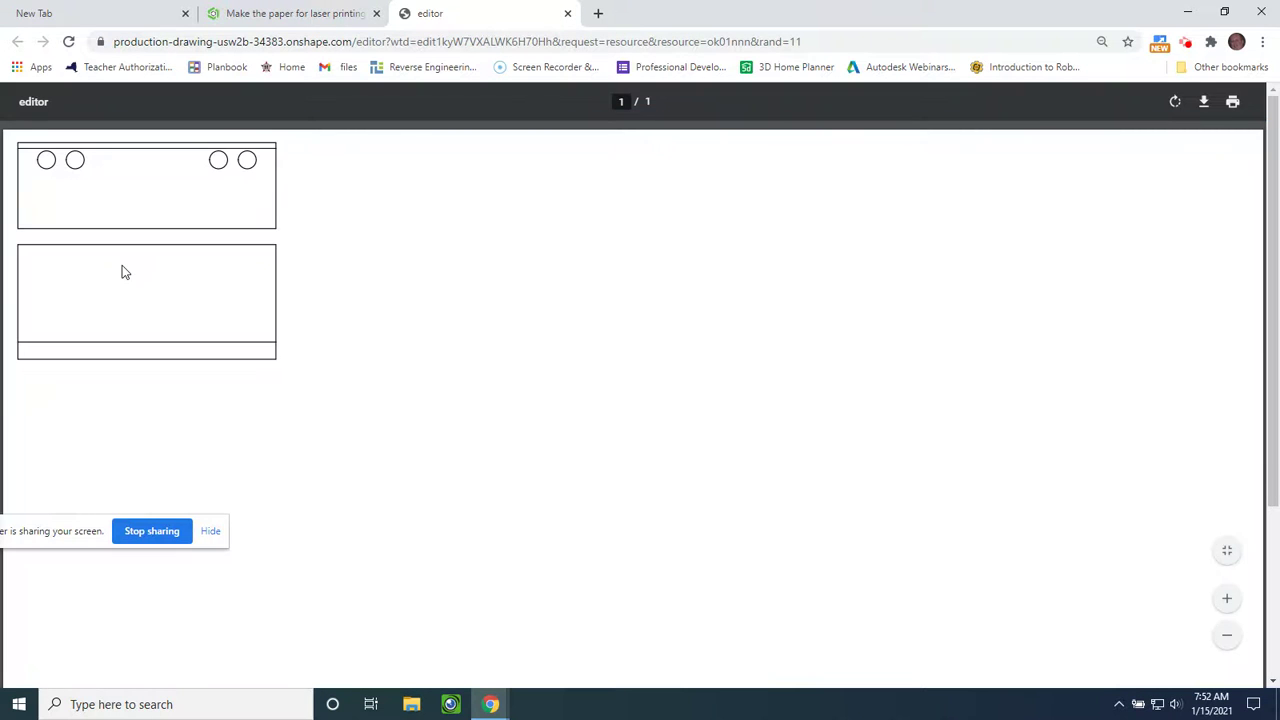
click(1233, 103)
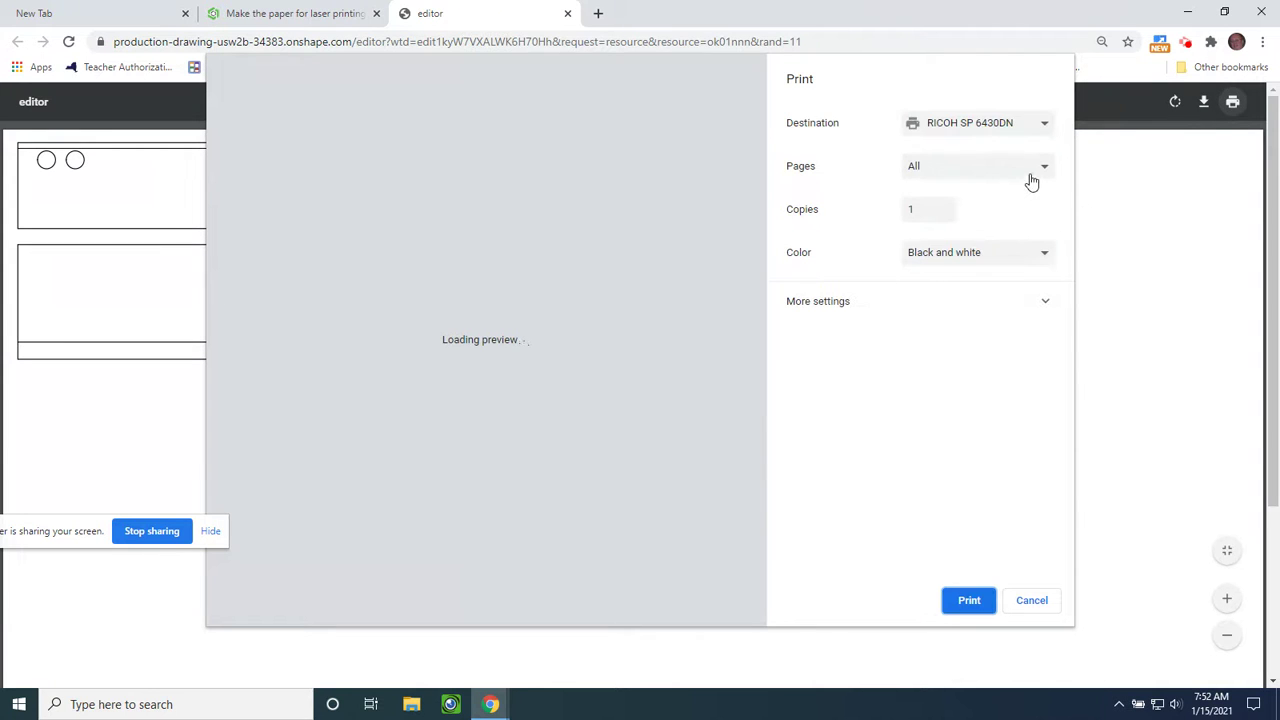
click(1043, 124)
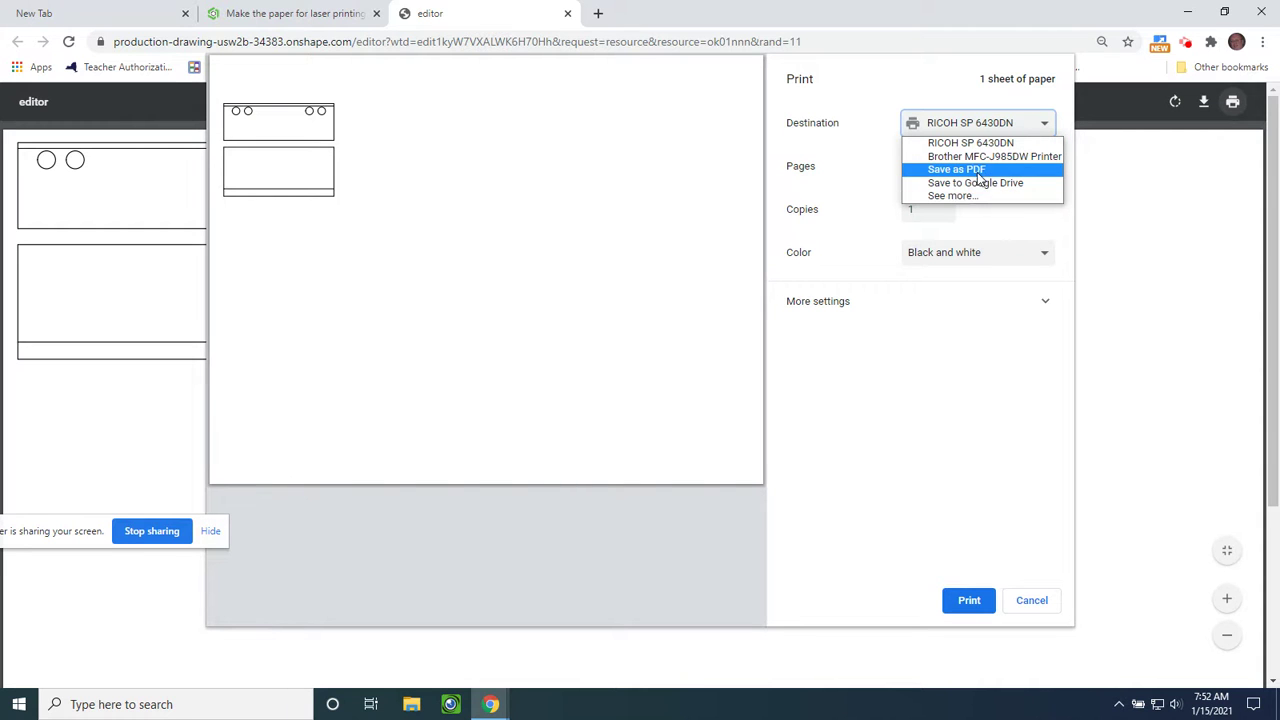
click(970, 170)
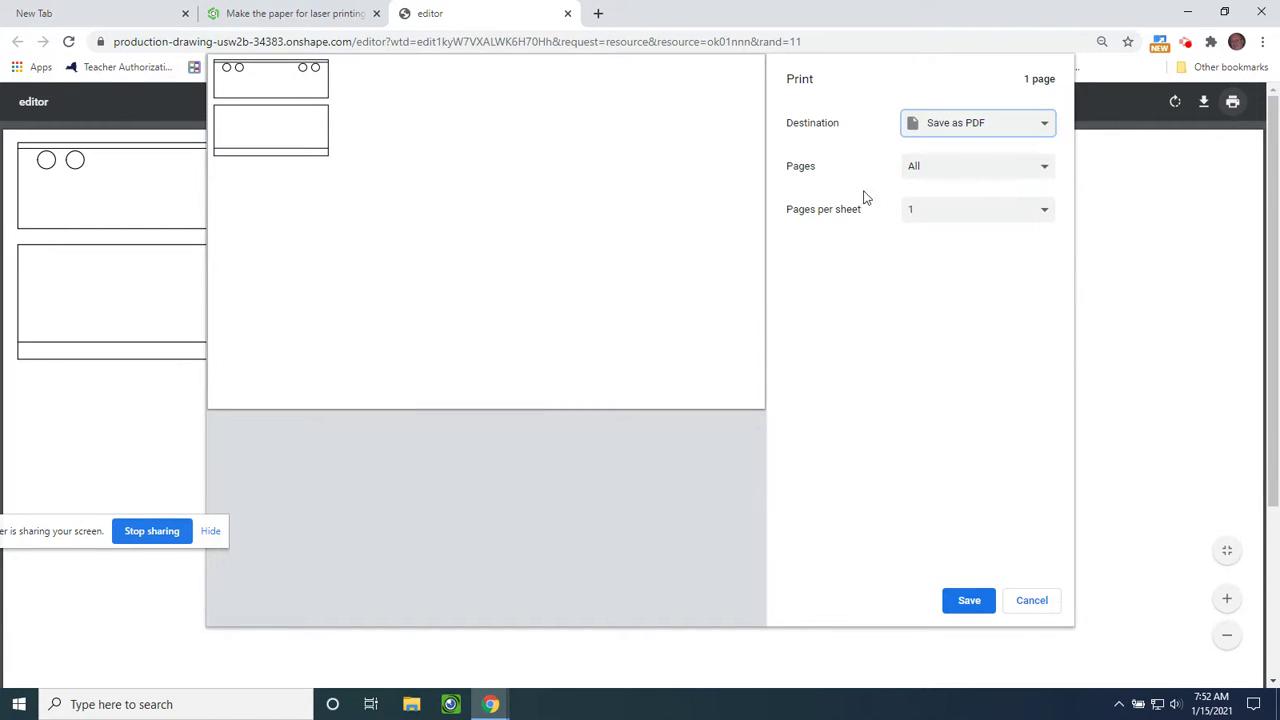
Save the PDF in the Downloads folder, named with the owner's surname followed by "3d puzzle".
click(972, 601)
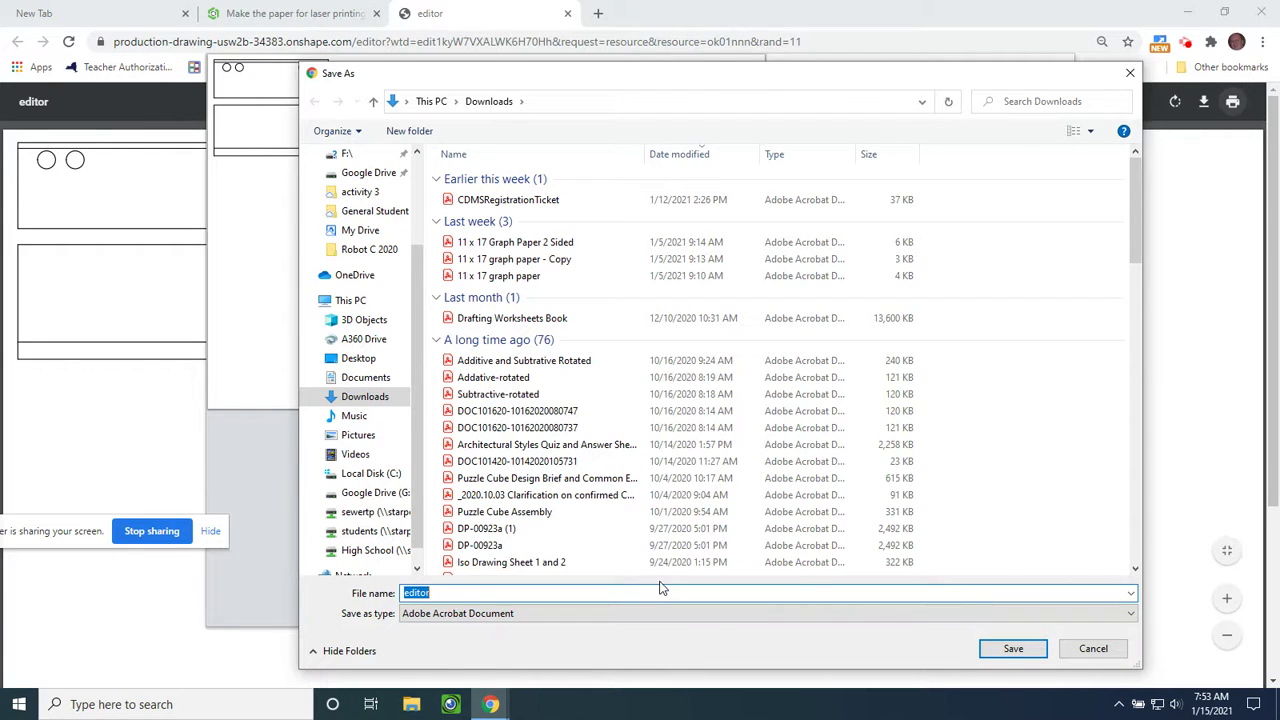
text(sewert )
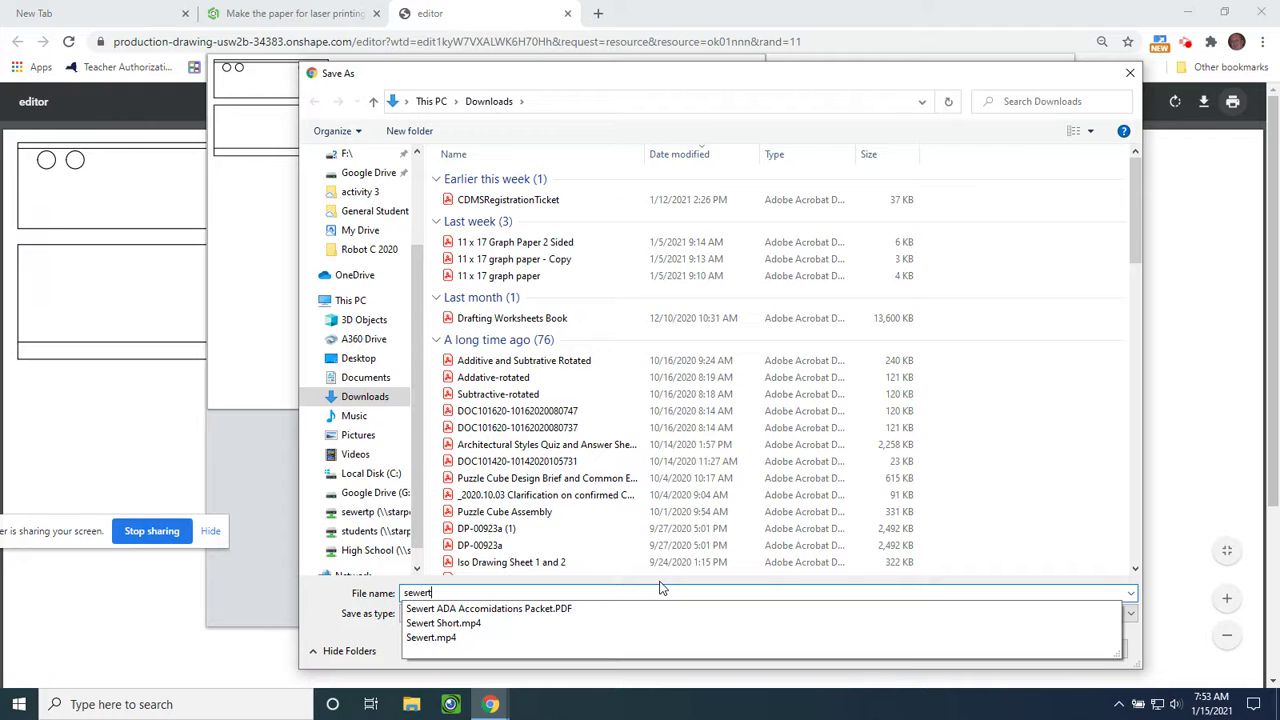
text(3d puzzle)
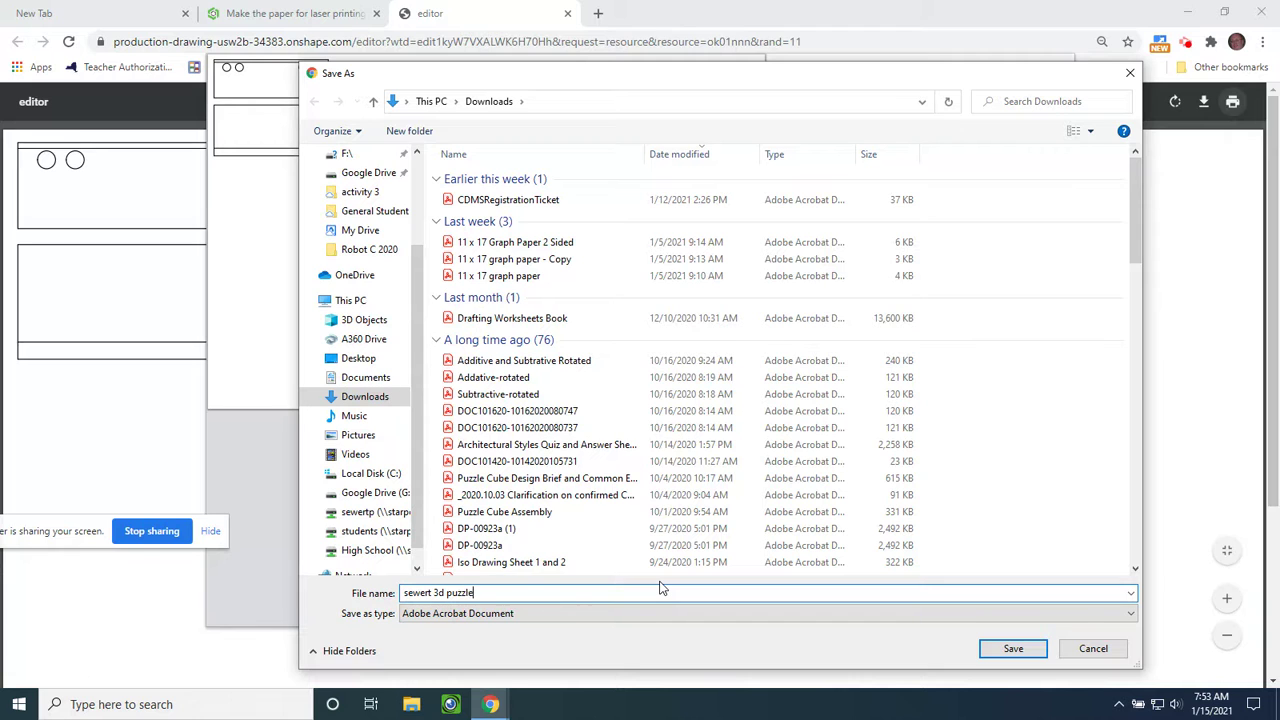
key(Return)
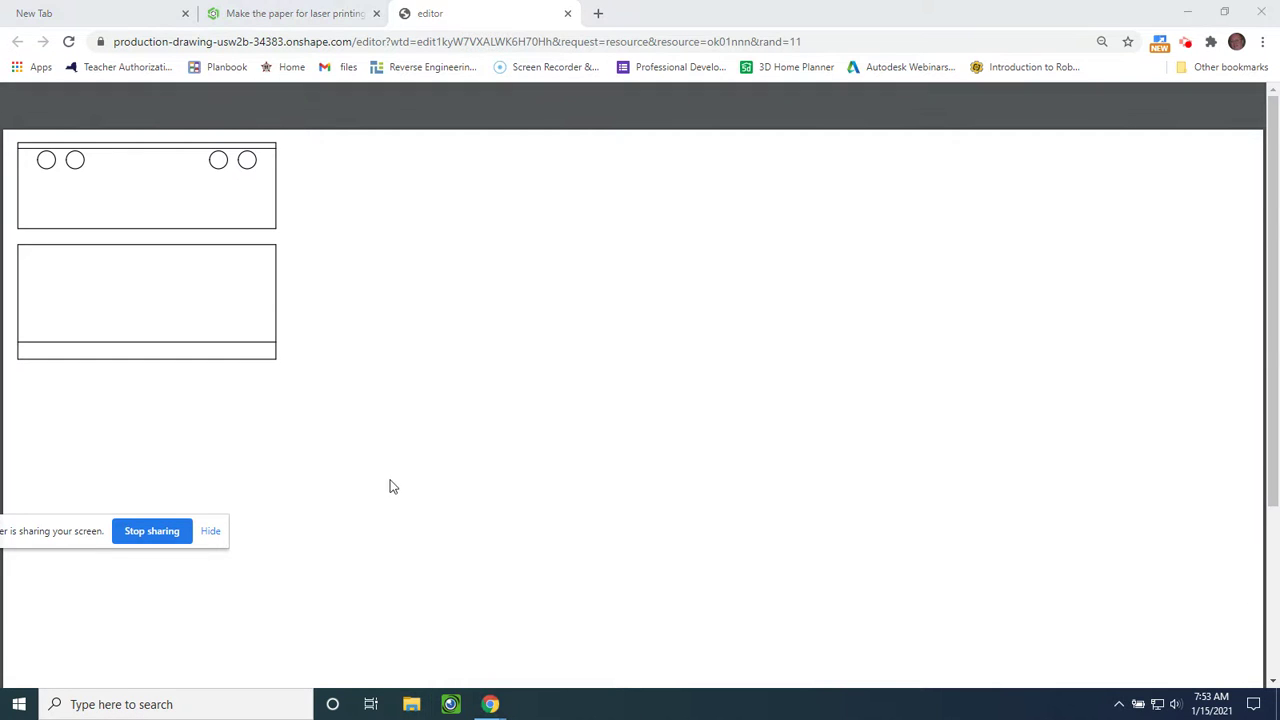
Switch to File Explorer and open the saved "3d puzzle" PDF from the Downloads folder to check it.
click(412, 704)
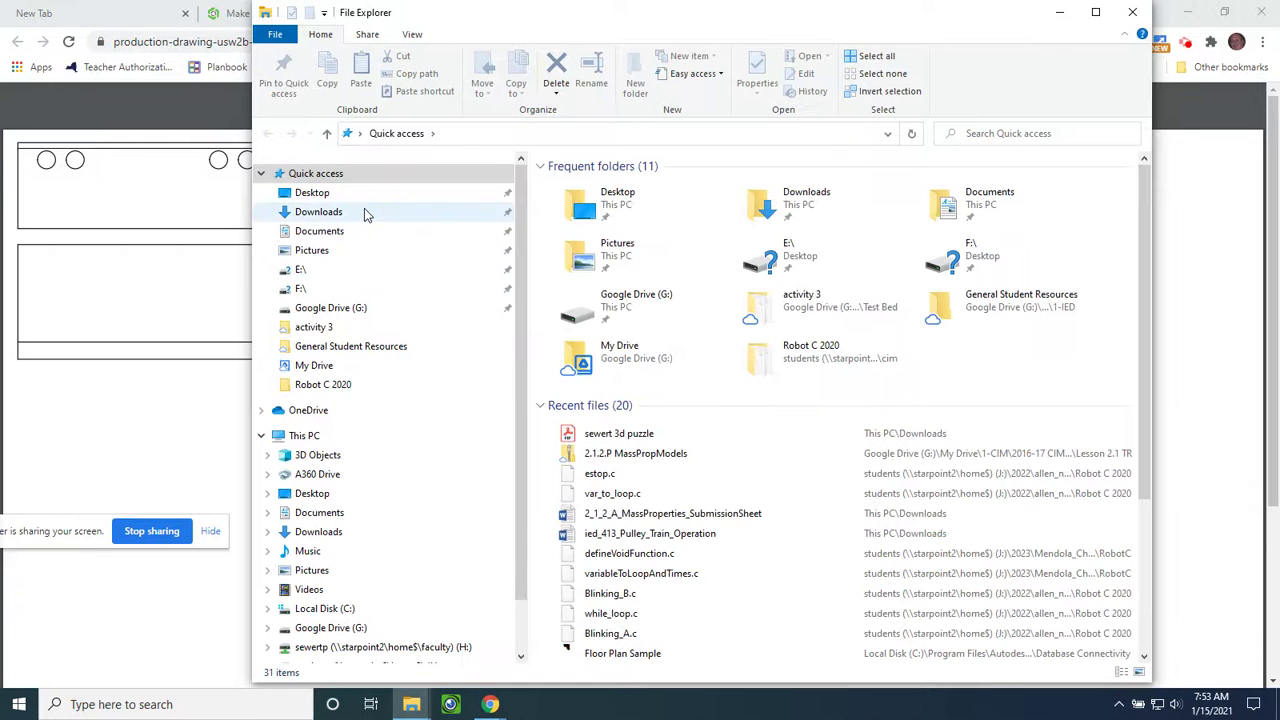
click(364, 212)
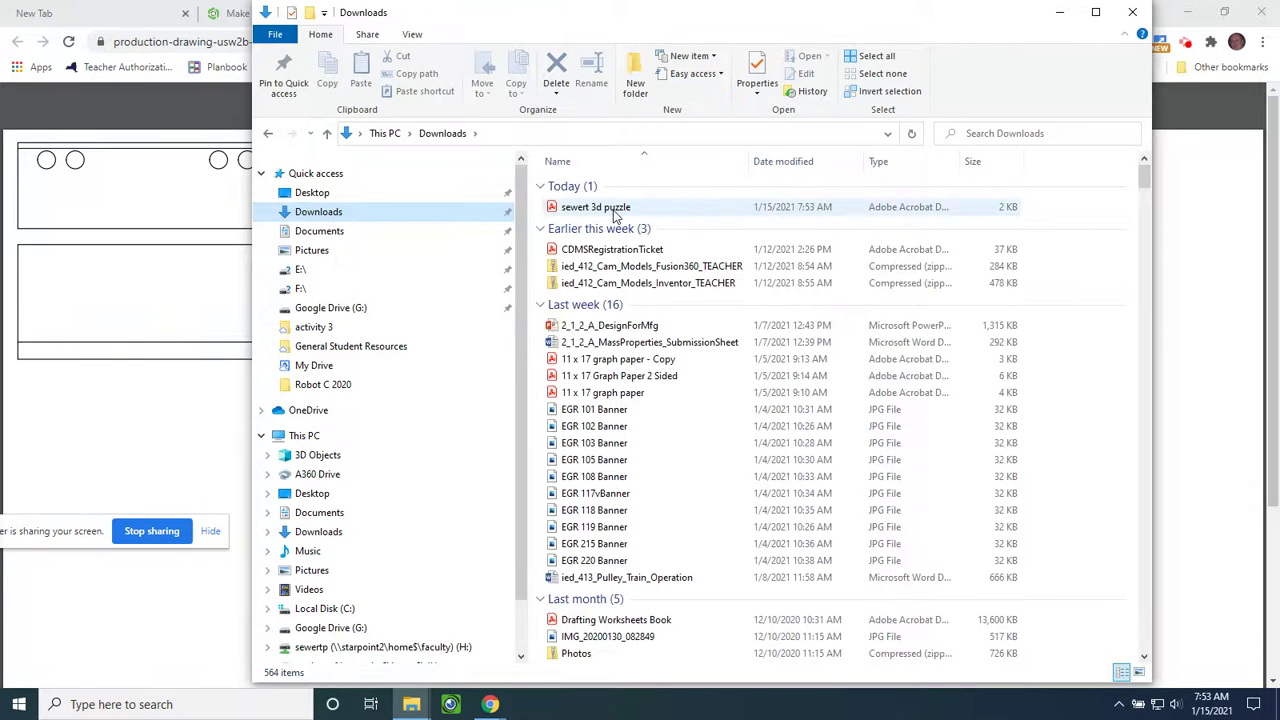
click(616, 214)
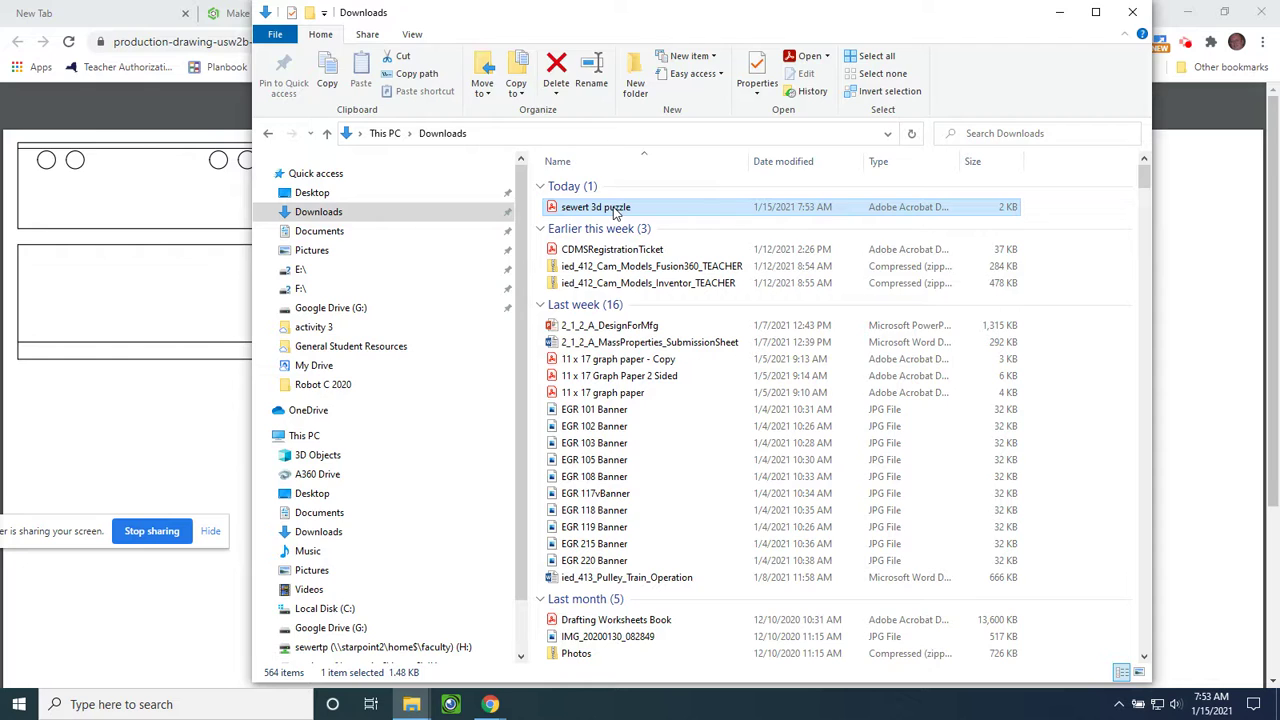
double_click(614, 209)
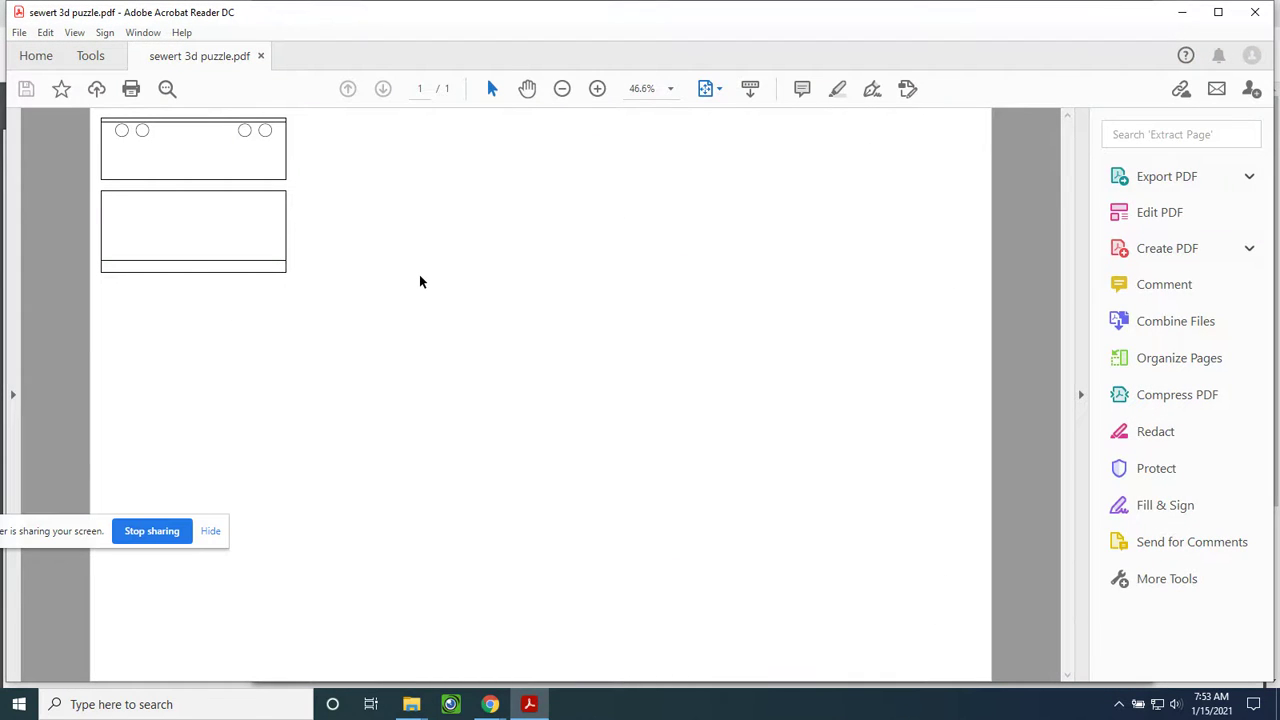